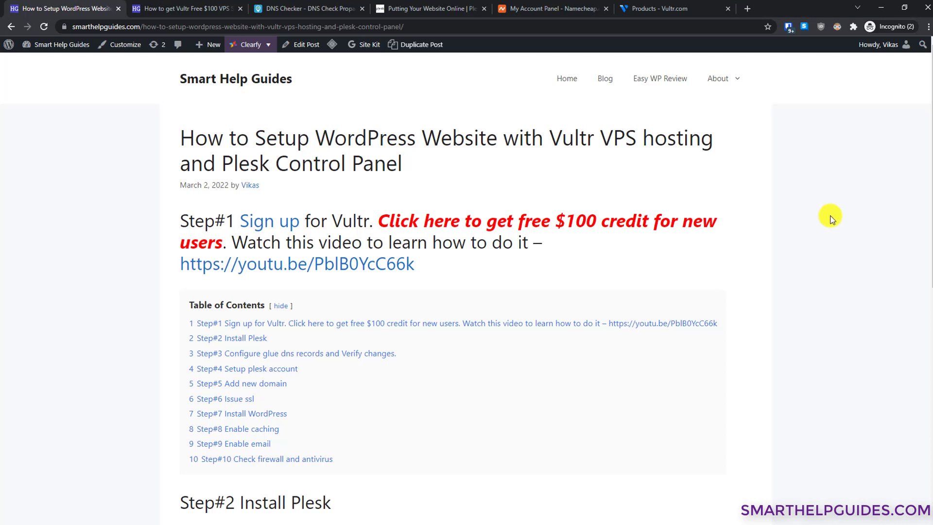
Step: Skim the WordPress-on-Vultr setup article, then switch to the free $100 Vultr VPS credit guide
drag(929, 198, 928, 353)
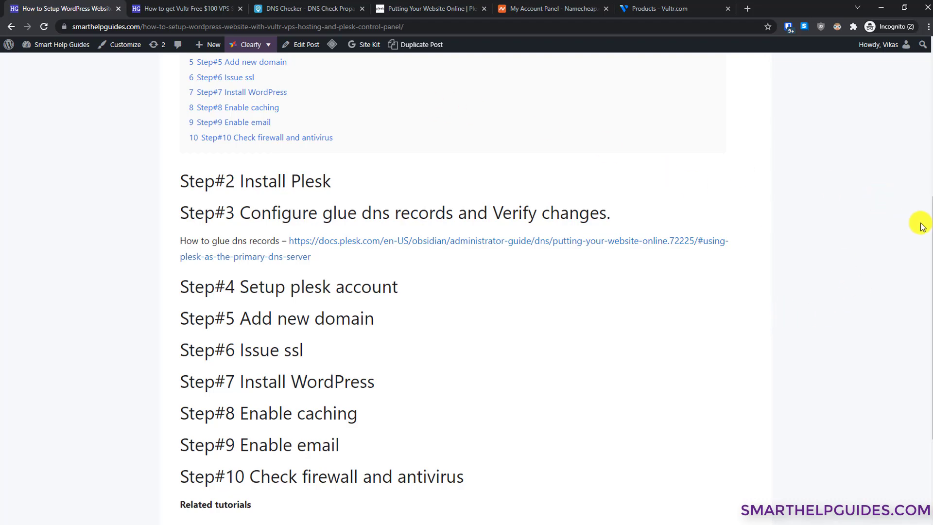
drag(927, 219, 923, 77)
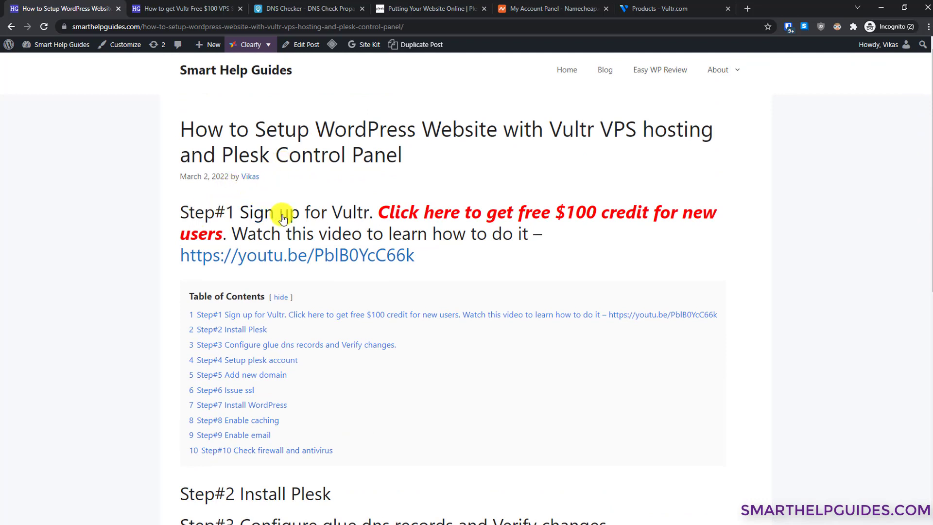
click(155, 9)
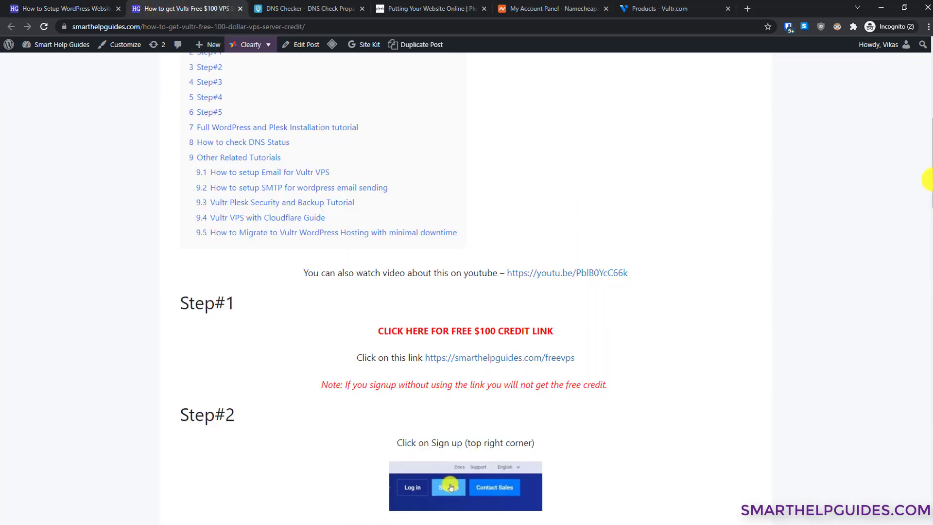
Step: Review Step#1–Step#4 of the free credit guide, then bring up the Vultr Products page
drag(928, 180, 928, 215)
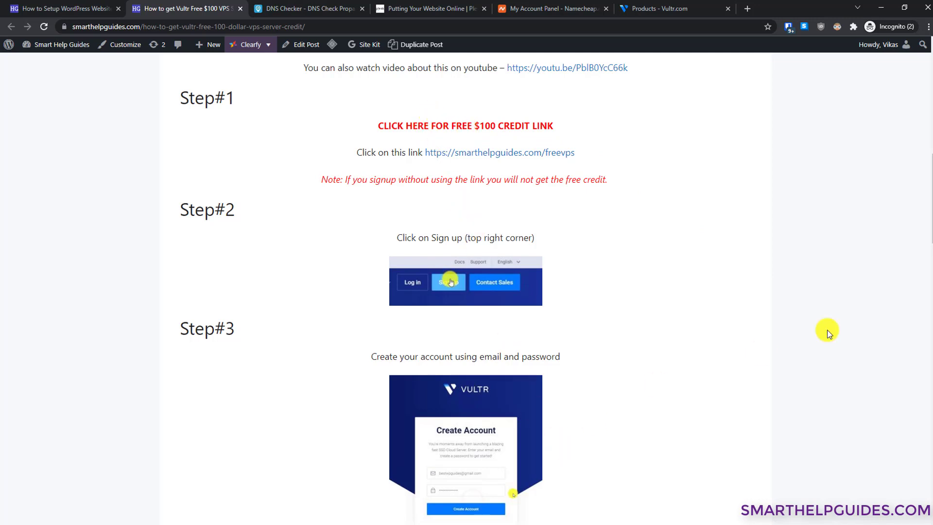
drag(929, 237, 930, 321)
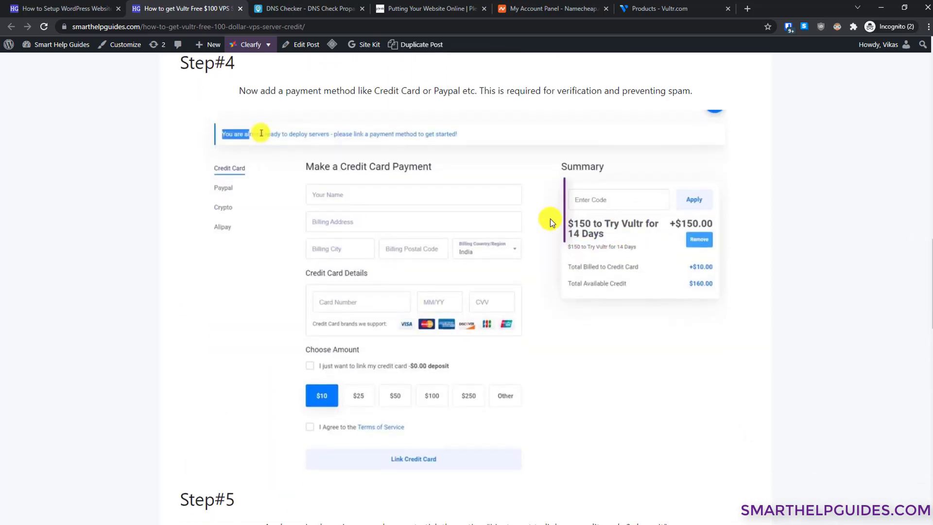
drag(928, 261, 918, 167)
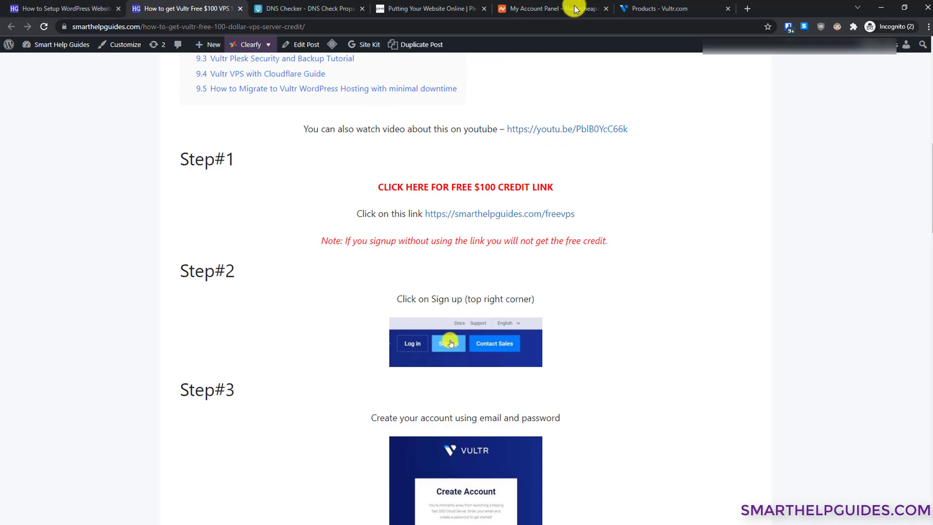
click(630, 8)
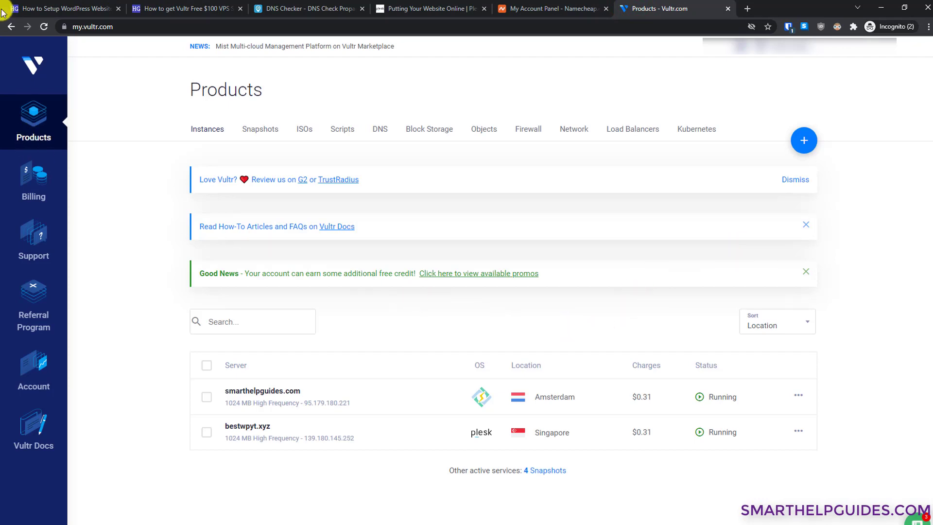
Step: Recheck the setup article, then choose Deploy New Server from Vultr's blue + menu
click(50, 5)
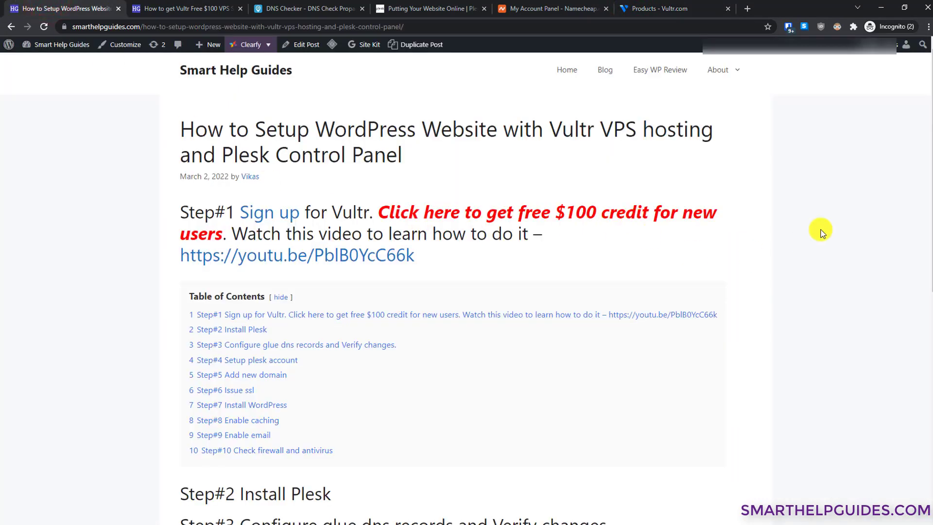
scroll(923, 132, down, 8)
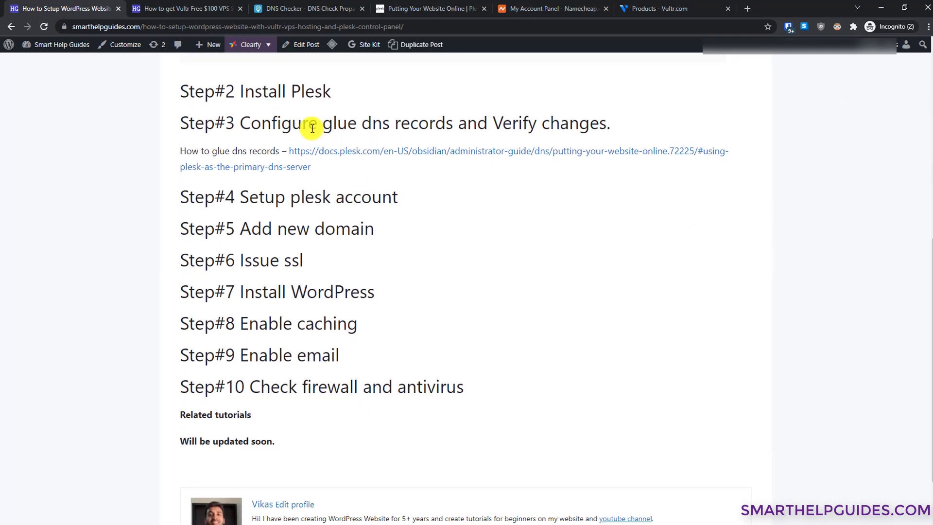
click(668, 8)
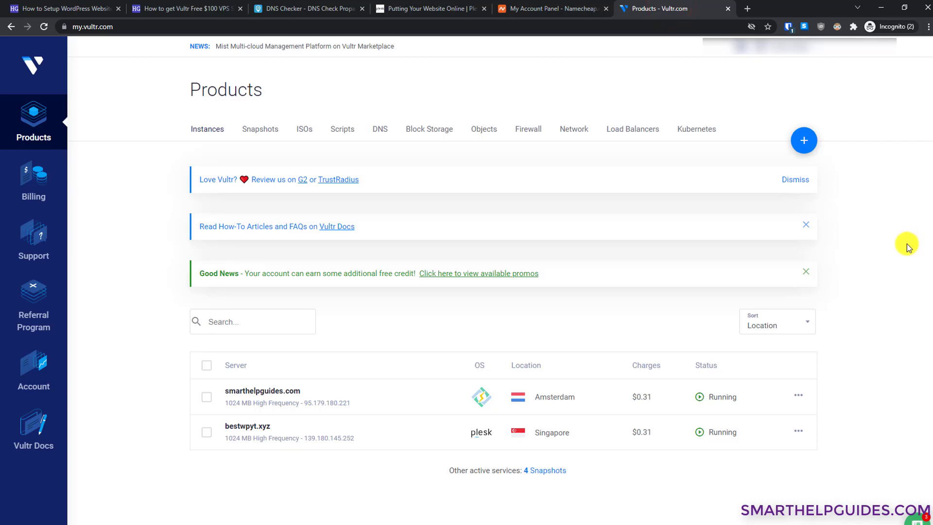
mouse_move(804, 141)
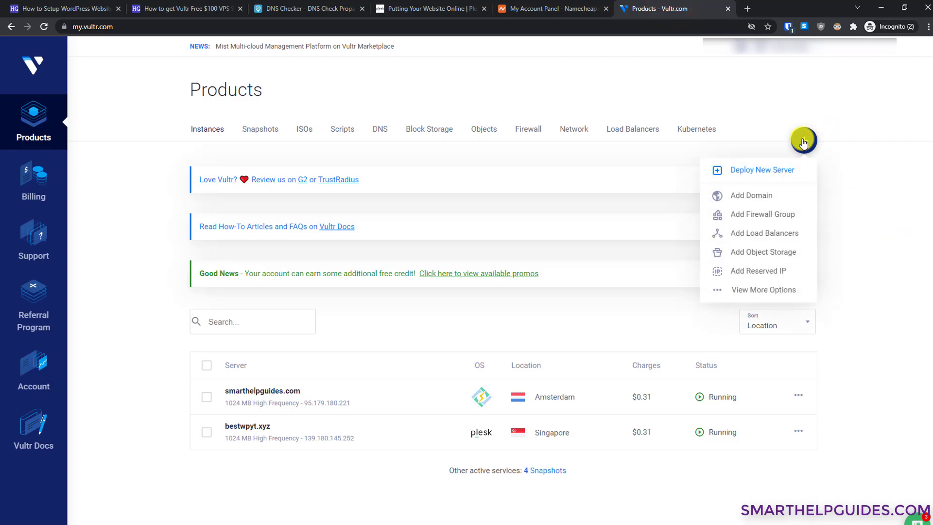
click(761, 171)
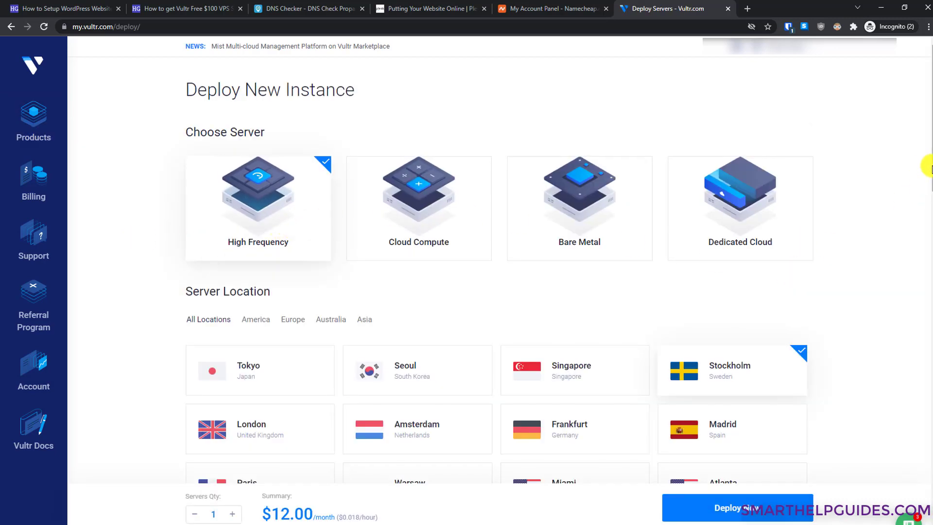
Step: Choose Singapore as the server location in place of Stockholm
drag(929, 169, 931, 251)
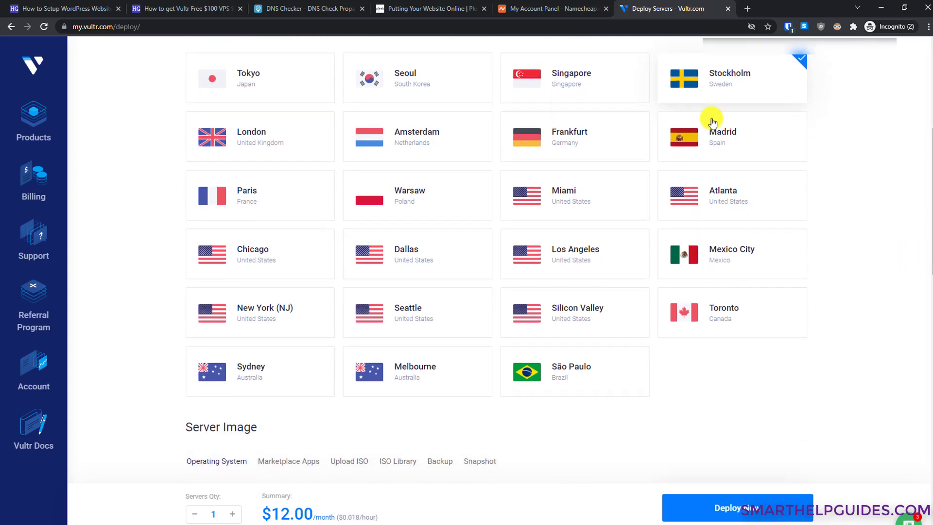
click(583, 76)
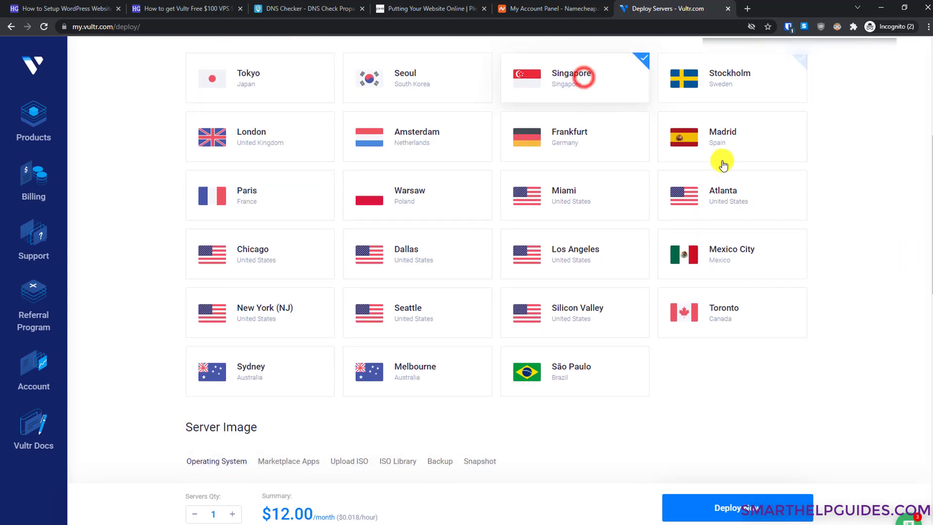
drag(929, 193, 930, 271)
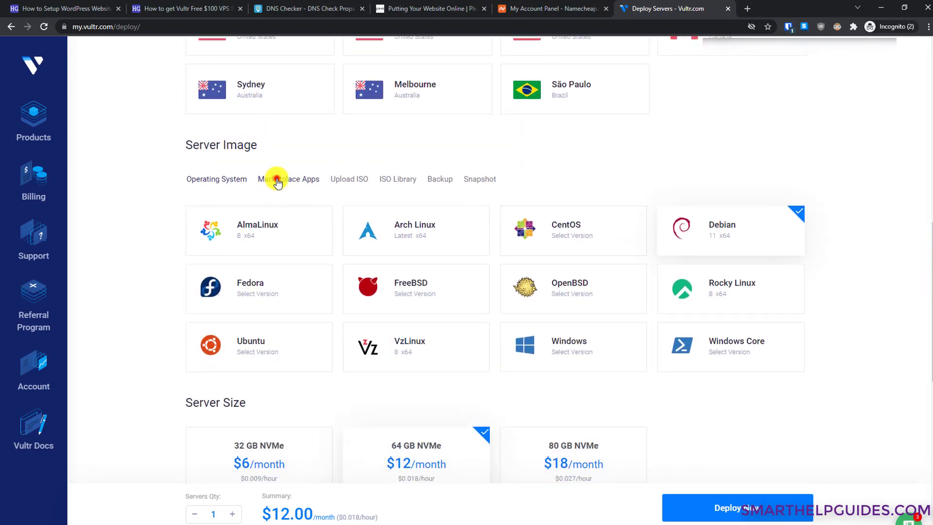
Step: Search Marketplace Apps for 'plesk' and select the Plesk Web Admin SE edition as the image
click(273, 184)
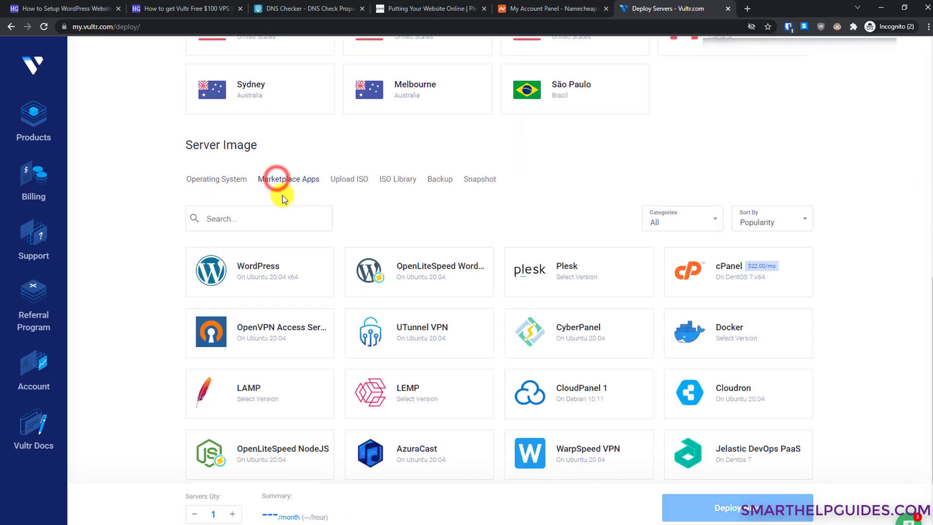
click(295, 223)
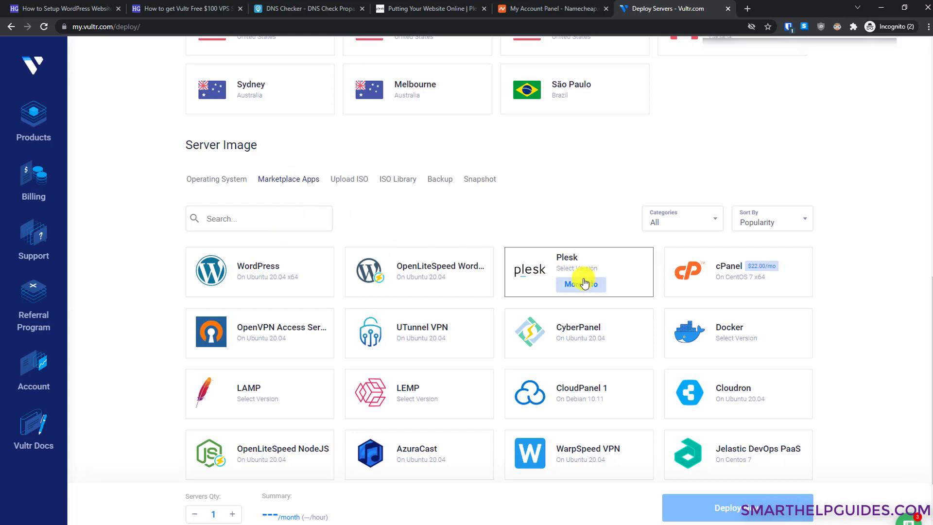
click(266, 220)
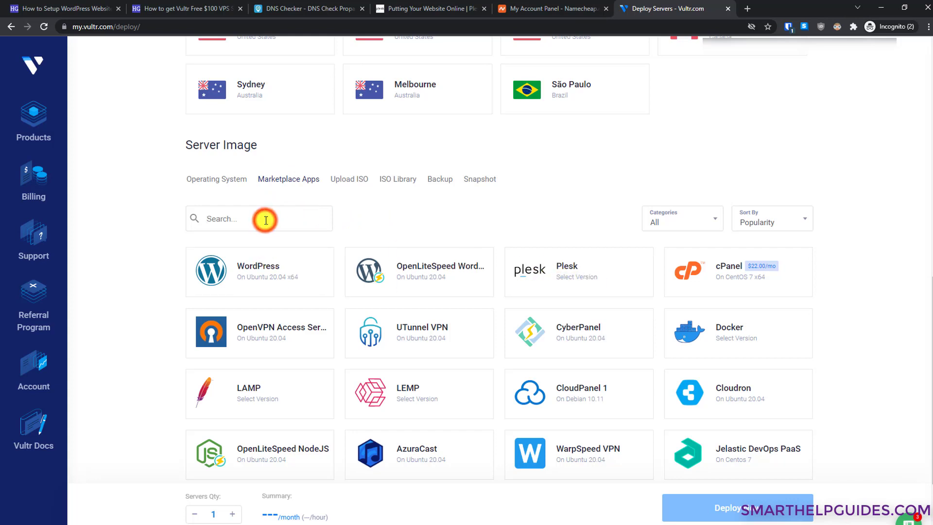
text(plesk)
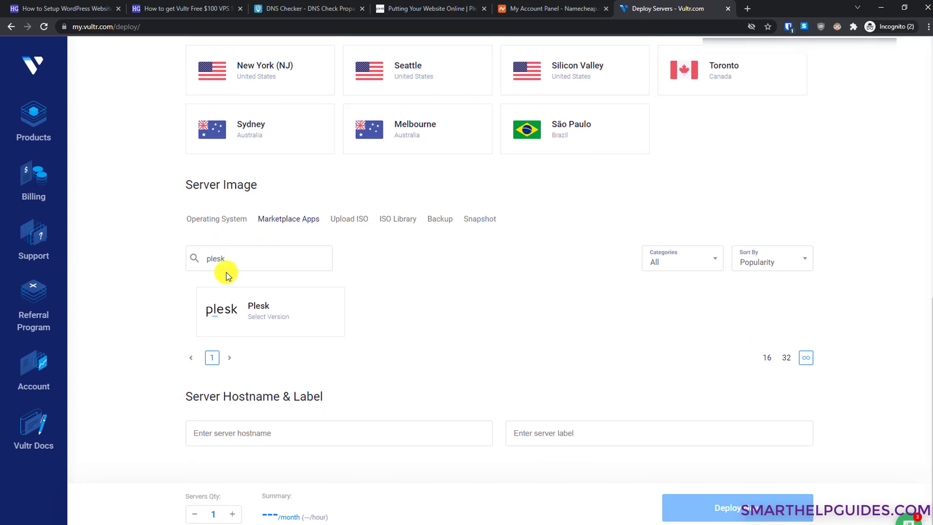
click(231, 300)
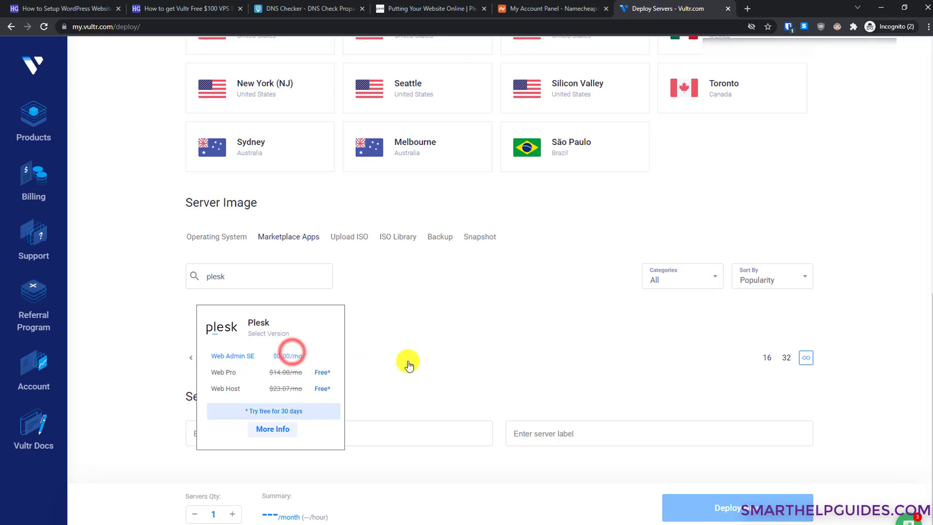
click(273, 359)
drag(929, 290, 930, 332)
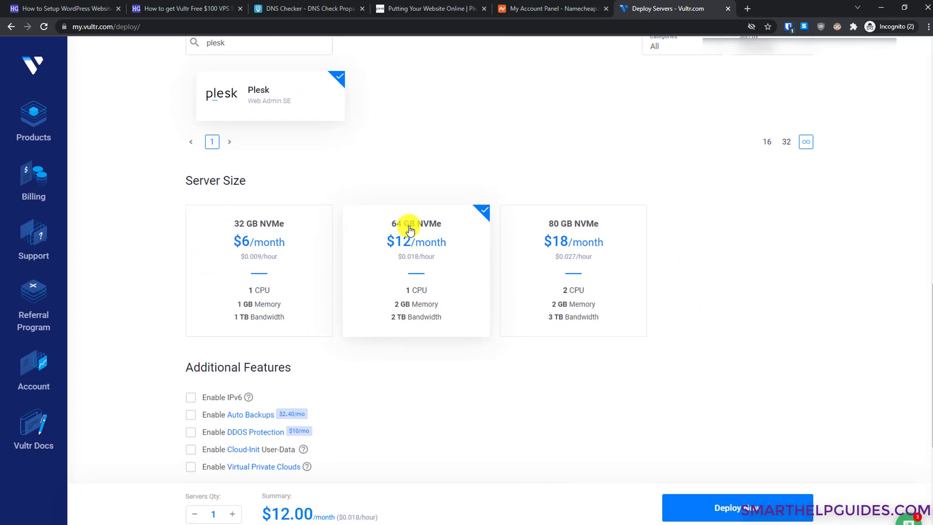
Step: Select the 32 GB NVMe server size at $6/month
click(273, 256)
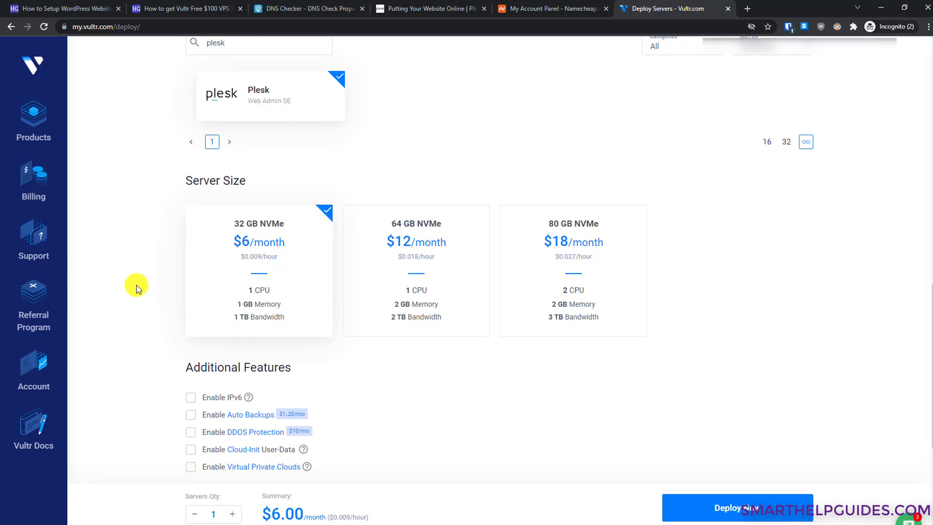
drag(929, 299, 930, 435)
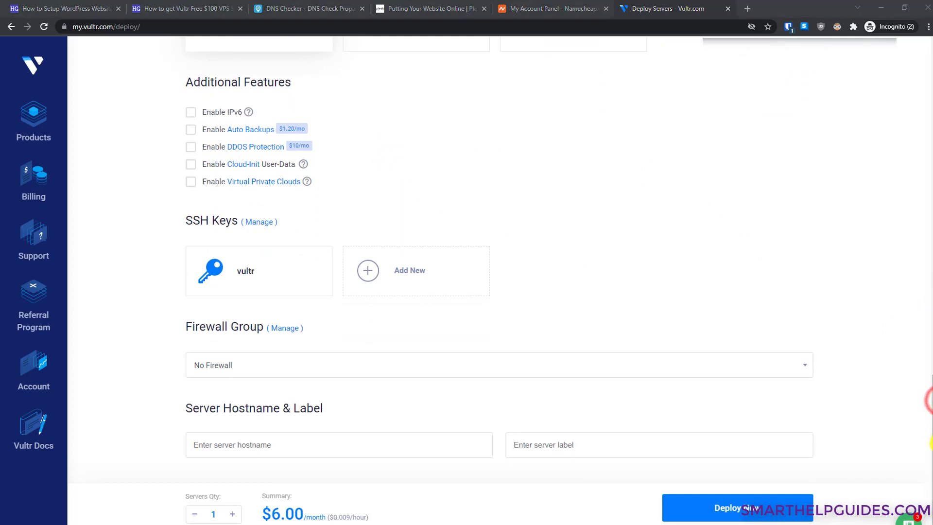
Step: Set the server hostname and label to bestwpyt.xyz and deploy the server
click(257, 444)
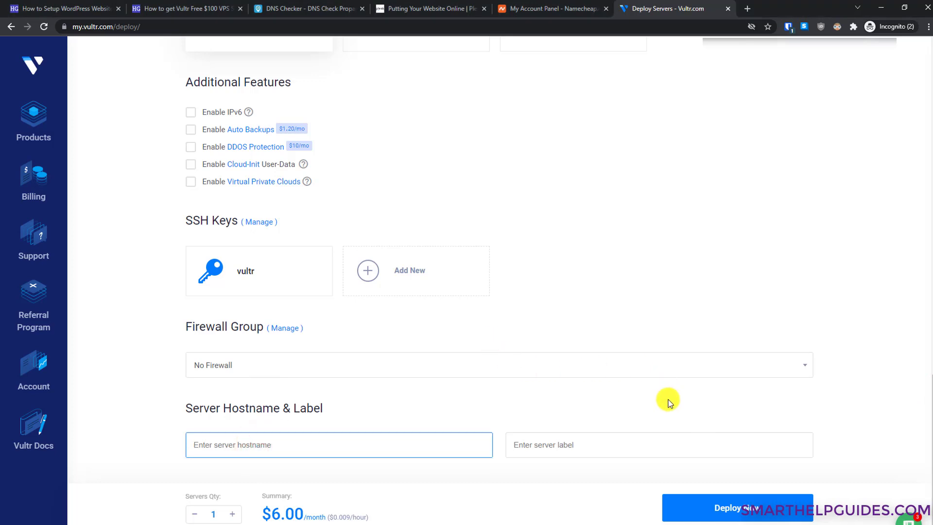
text(bestwpyt.xyz)
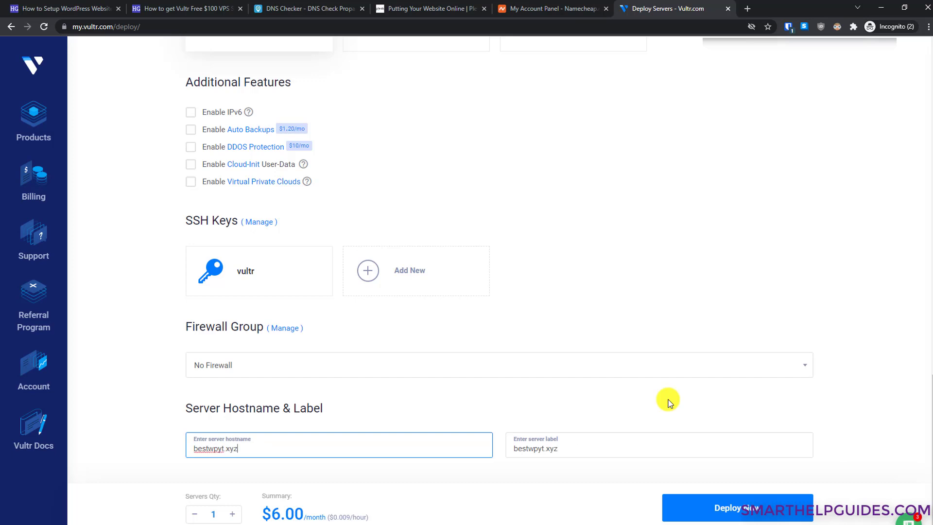
click(516, 485)
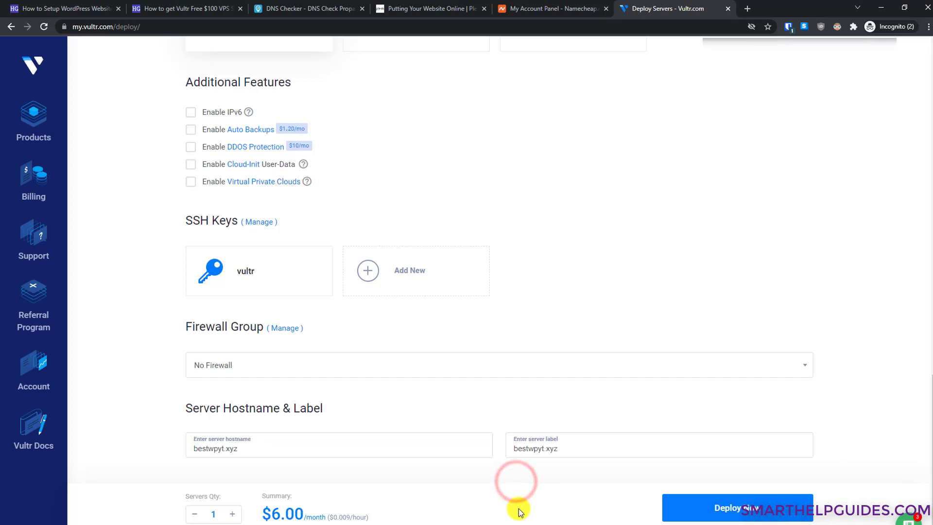
click(716, 508)
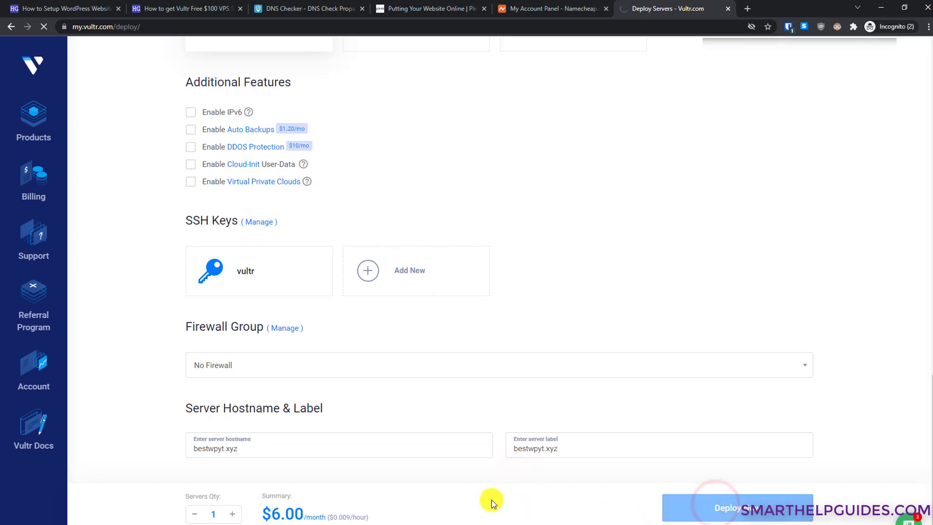
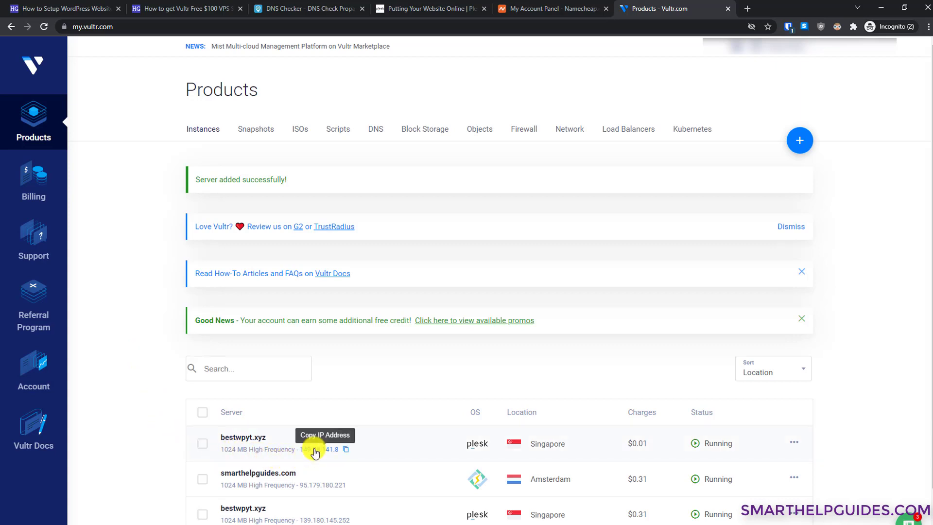
Step: Open Plesk's guide on using Plesk as primary DNS, then switch to the Namecheap dashboard
click(92, 8)
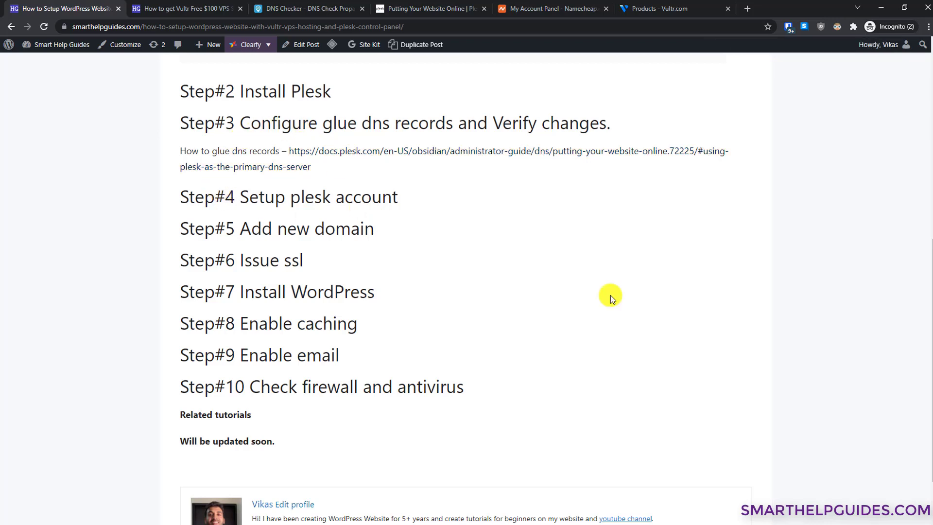
click(540, 154)
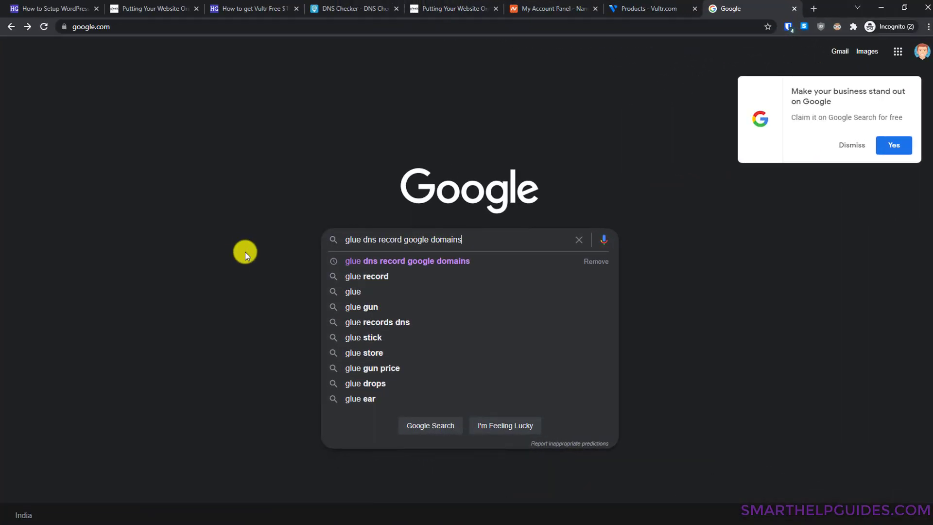
click(522, 8)
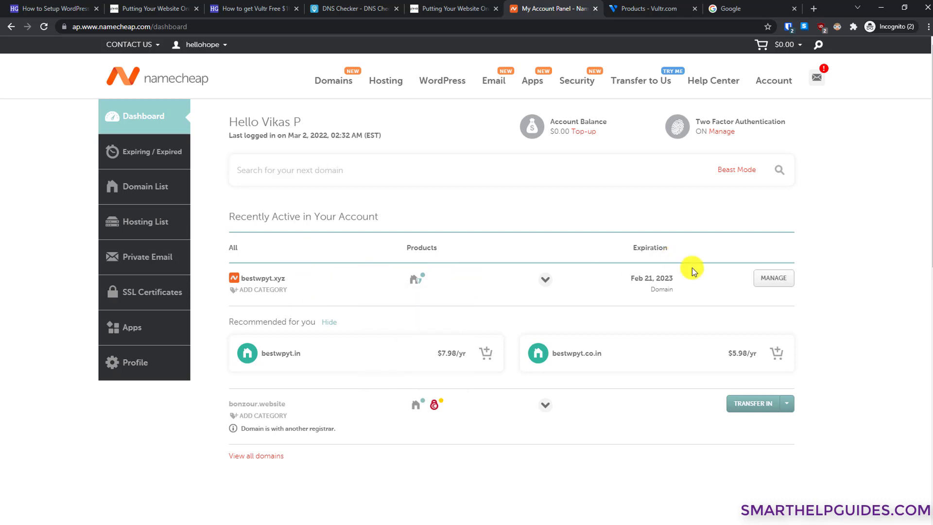
Step: Show bestwpyt.xyz's Advanced DNS settings down to the Personal DNS Server section
click(767, 283)
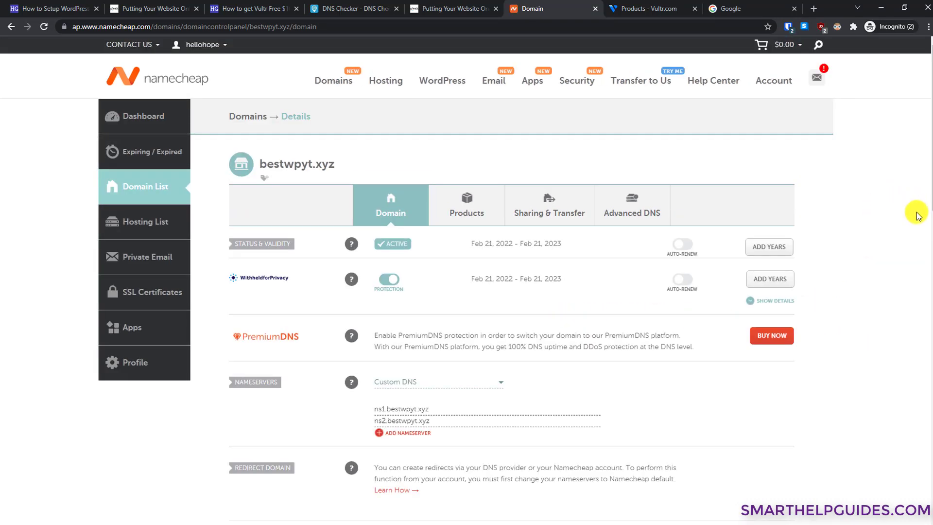
click(635, 216)
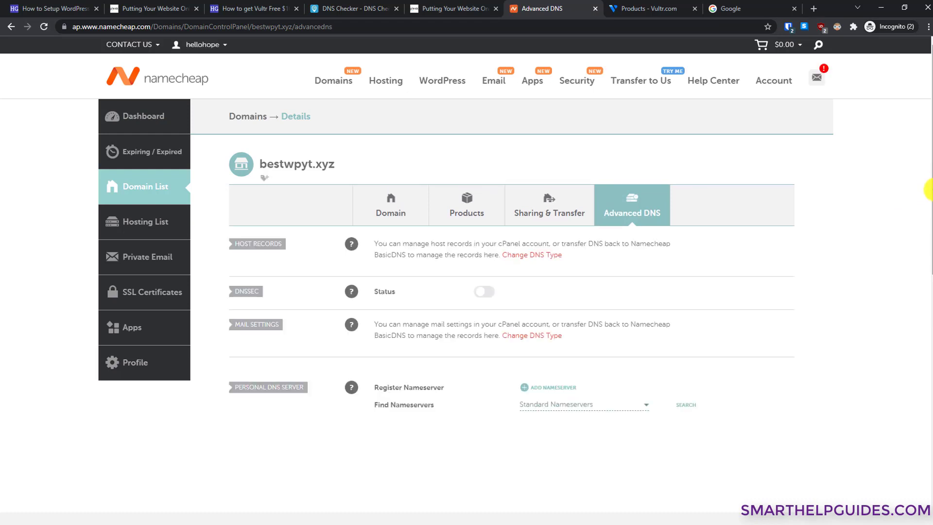
scroll(928, 190, down, 3)
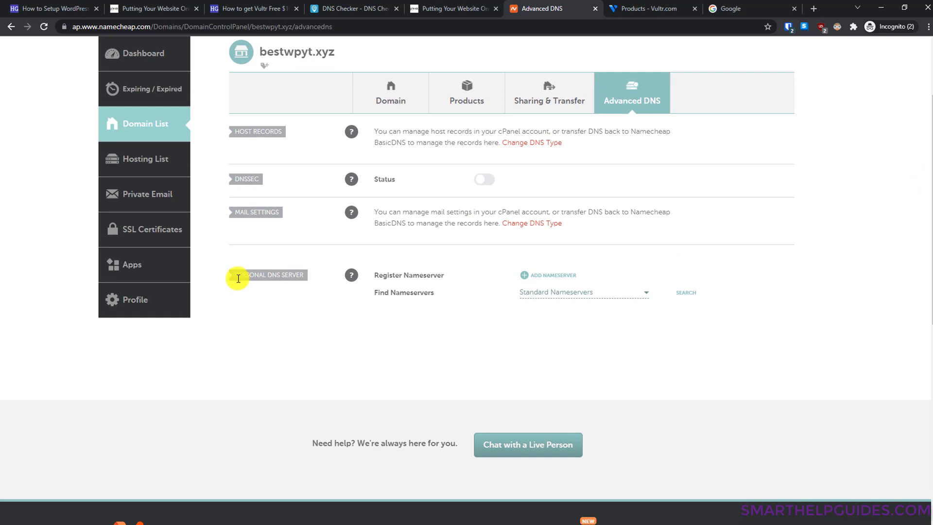
Step: Register personal nameserver ns1 at the Vultr server IP 149.28.141.8
click(551, 275)
click(545, 319)
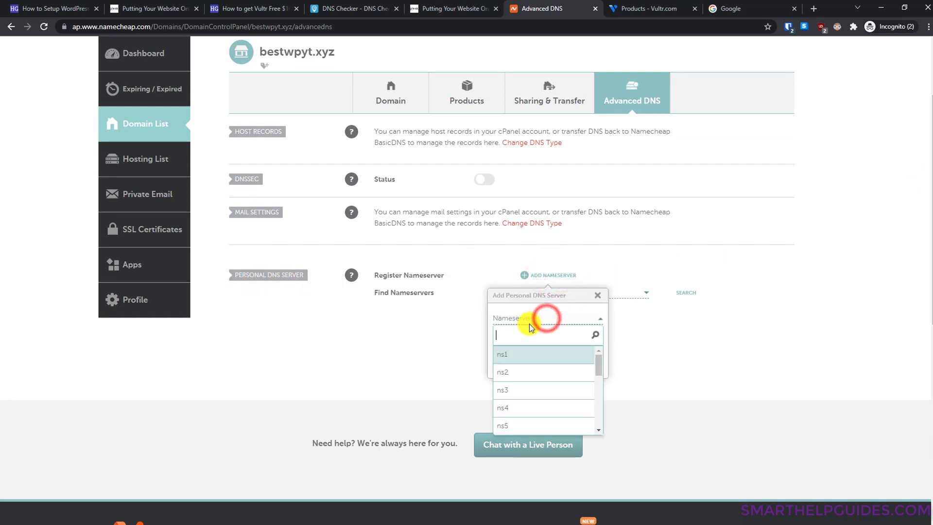
click(501, 353)
click(500, 344)
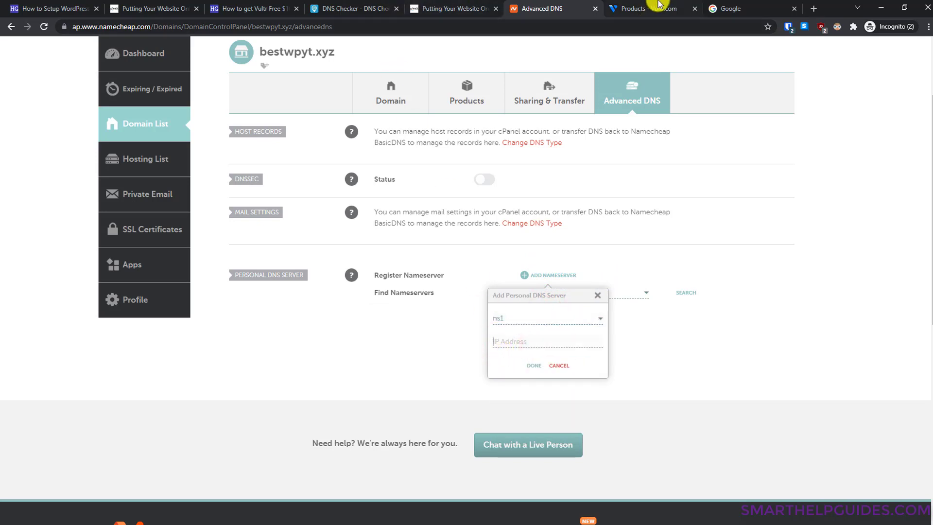
click(659, 6)
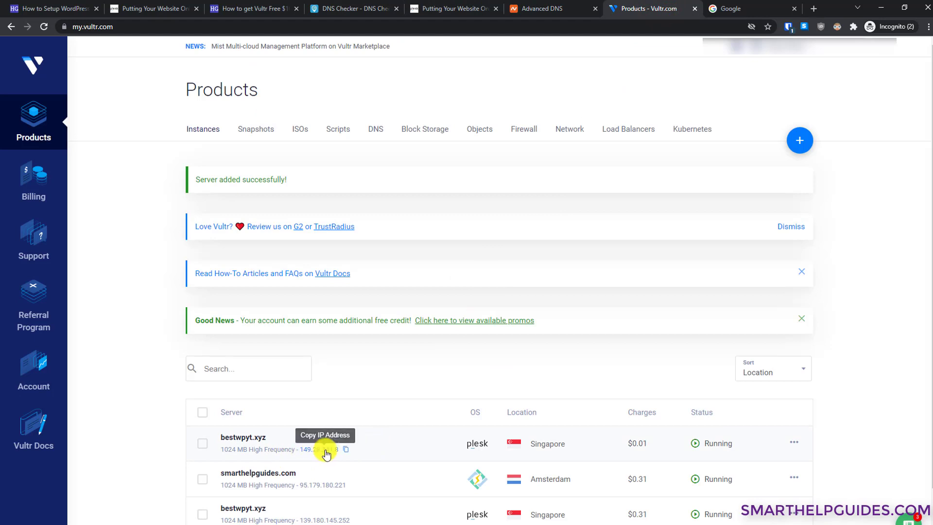
click(347, 452)
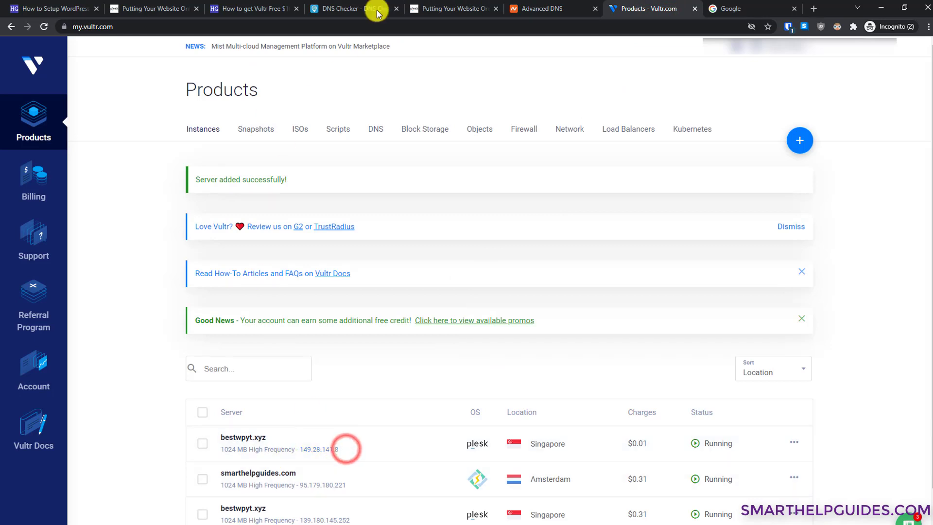
click(535, 9)
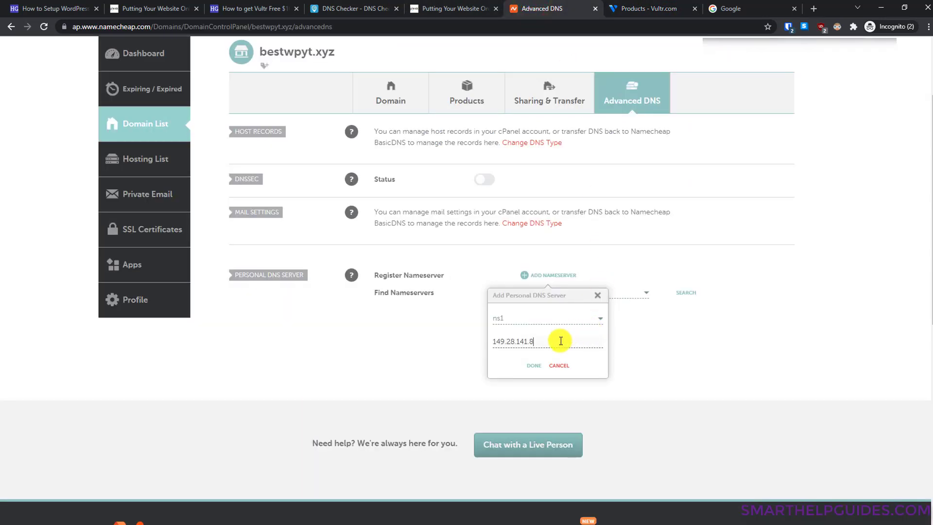
click(534, 365)
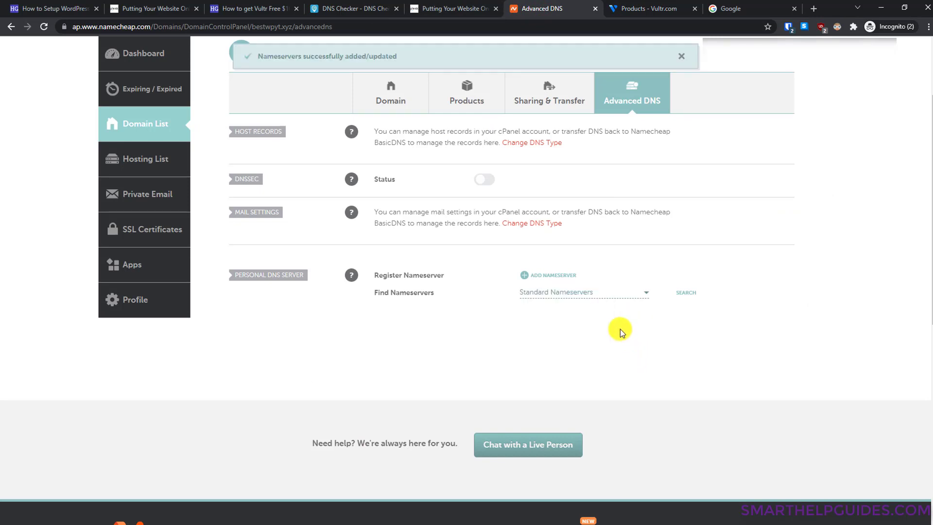
Step: Register personal nameserver ns2 at the same IP 149.28.141.8
click(563, 276)
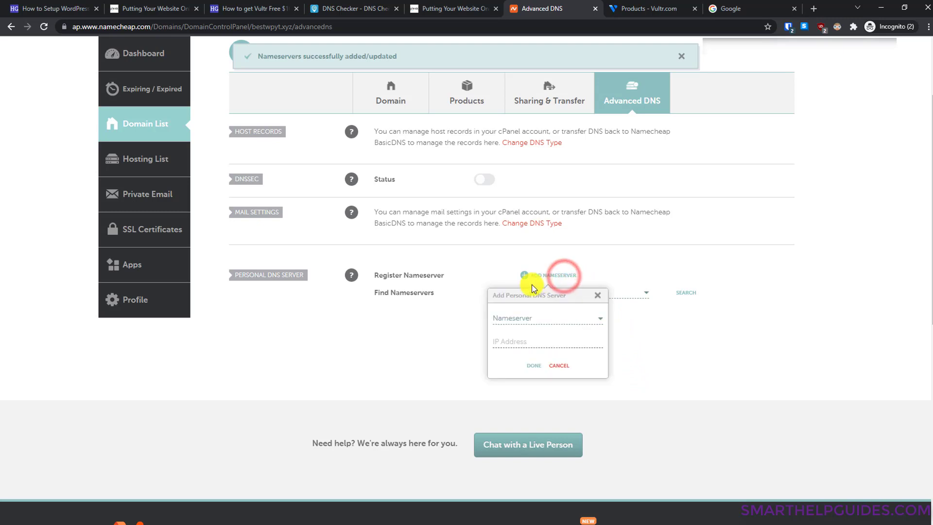
click(531, 319)
click(531, 369)
click(519, 343)
key(ctrl+v)
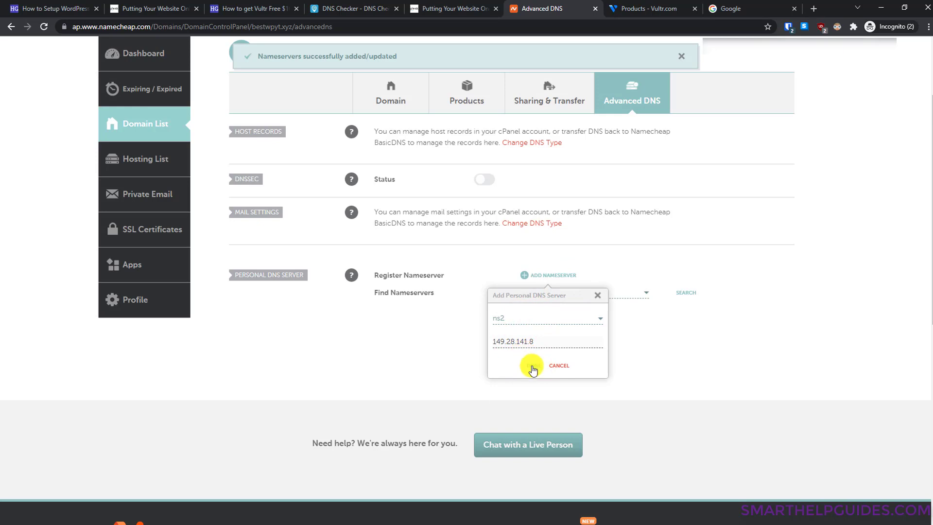
click(532, 367)
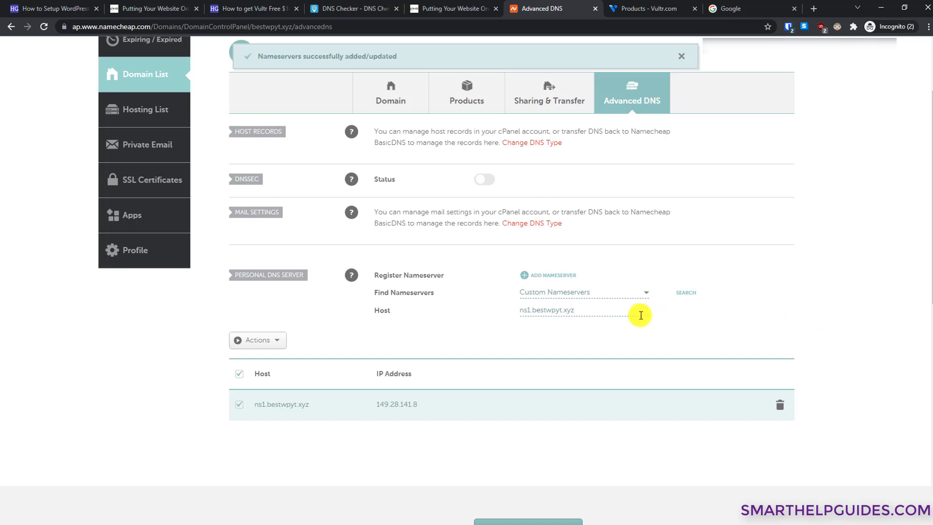
Step: Look up custom nameserver ns1.bestwpyt.xyz to confirm it is registered at 149.28.141.8
click(528, 311)
click(553, 291)
click(555, 326)
click(522, 309)
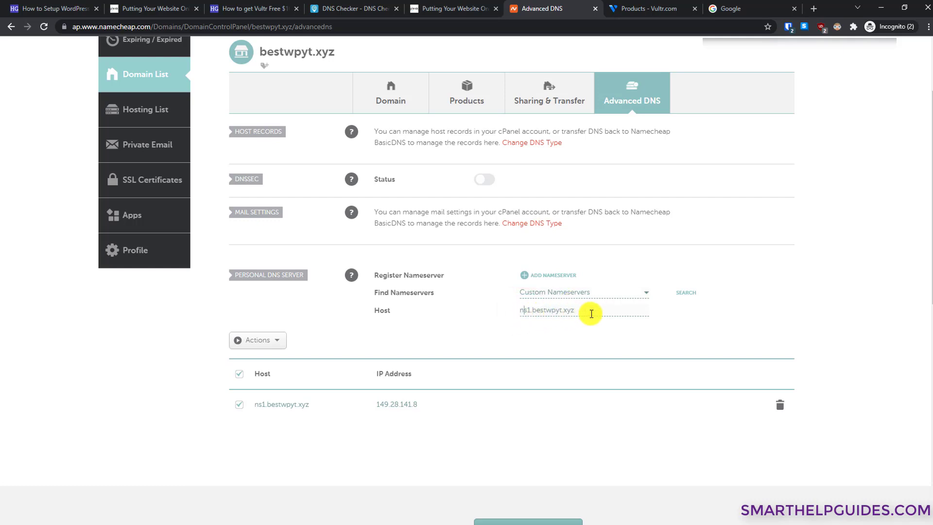
click(684, 293)
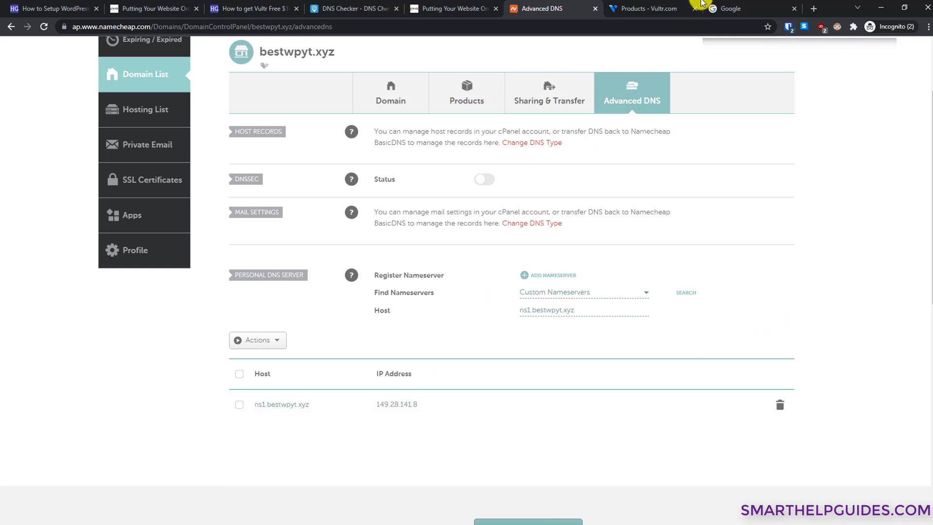
Step: Compare that IP with the Vultr server, then return to the domain's details page
click(628, 6)
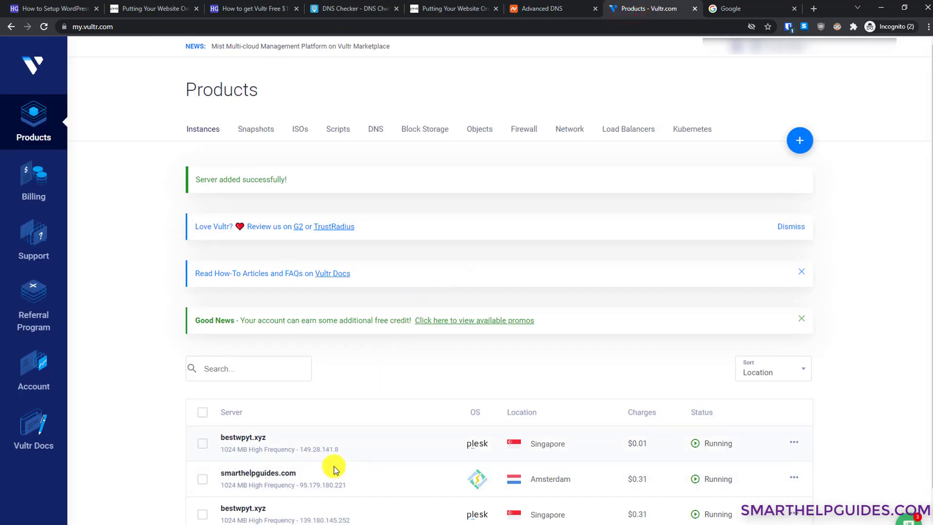
click(565, 6)
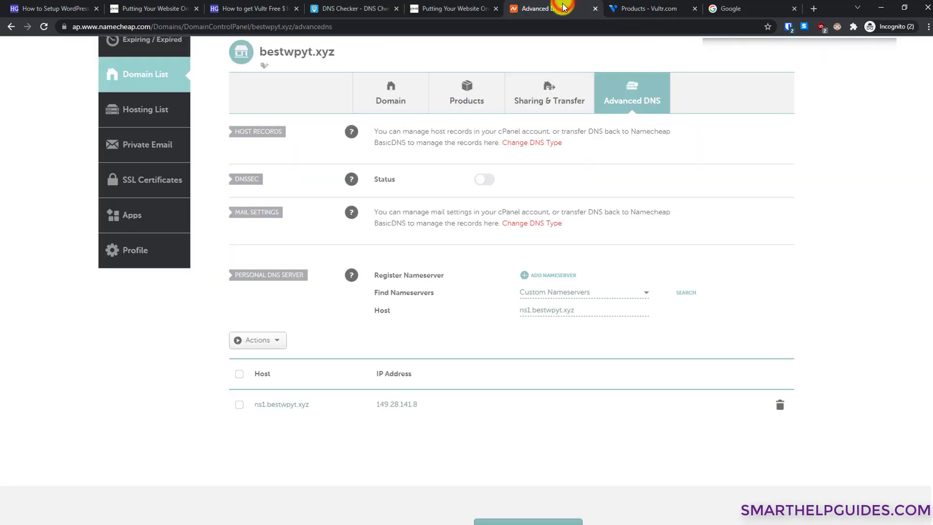
click(391, 85)
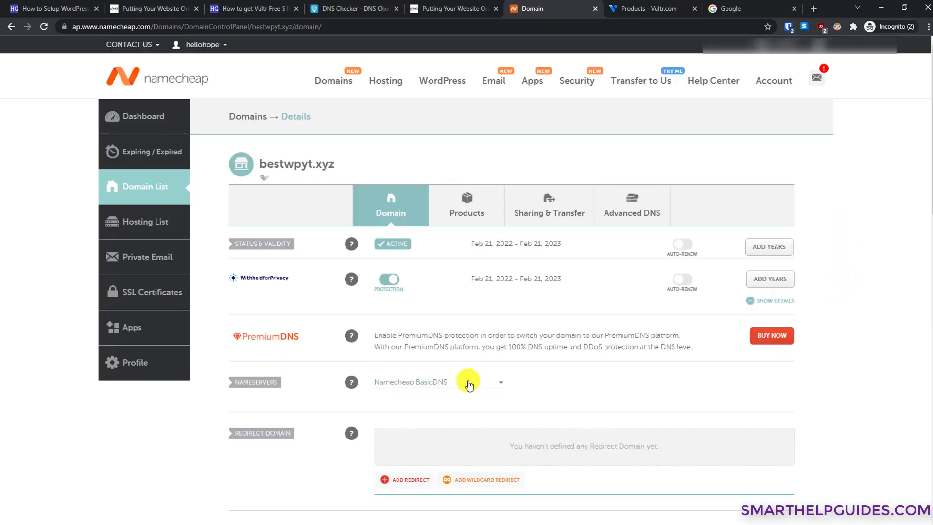
Step: Switch bestwpyt.xyz to Custom DNS with ns1.bestwpyt.xyz and ns2.bestwpyt.xyz and save
click(468, 384)
click(439, 431)
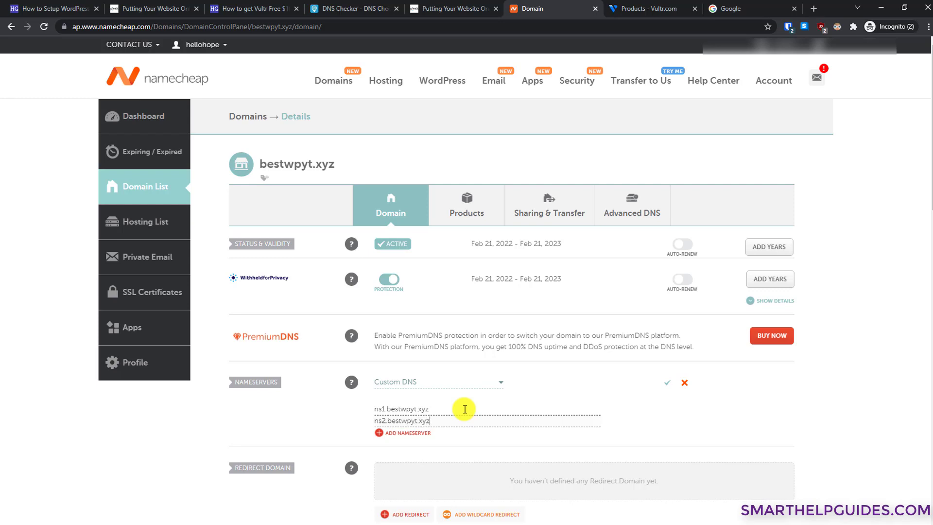
click(667, 386)
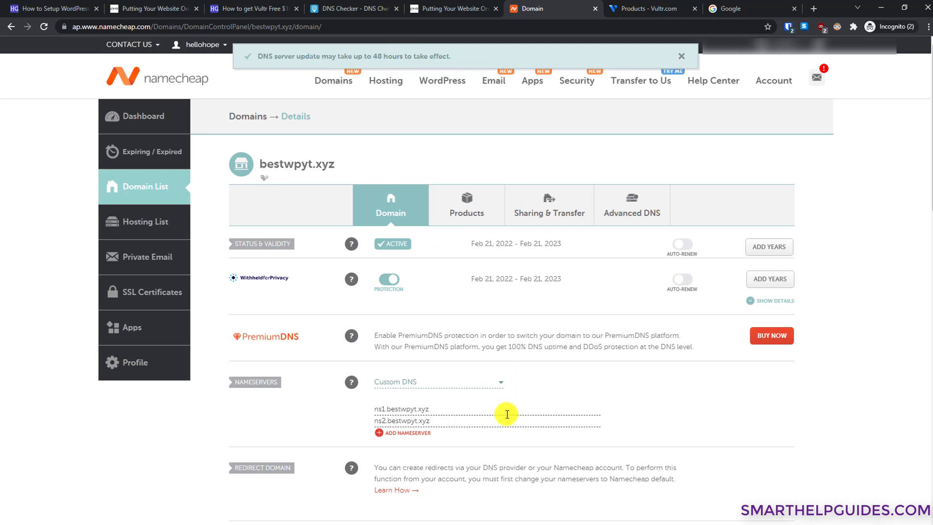
Step: Enter bestwpyt.xyz in DNS Checker's propagation lookup
click(350, 8)
click(143, 138)
text(bestwpyt)
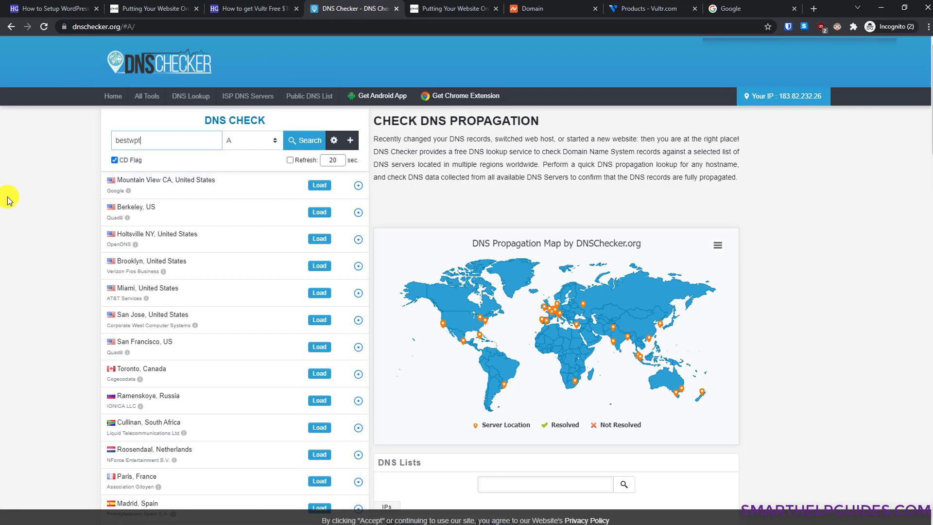
key(BackSpace)
text(yt.xyz)
Step: Check bestwpyt.xyz's A record propagation (139.180.145.252) with auto-refresh enabled
click(234, 143)
click(235, 148)
click(308, 140)
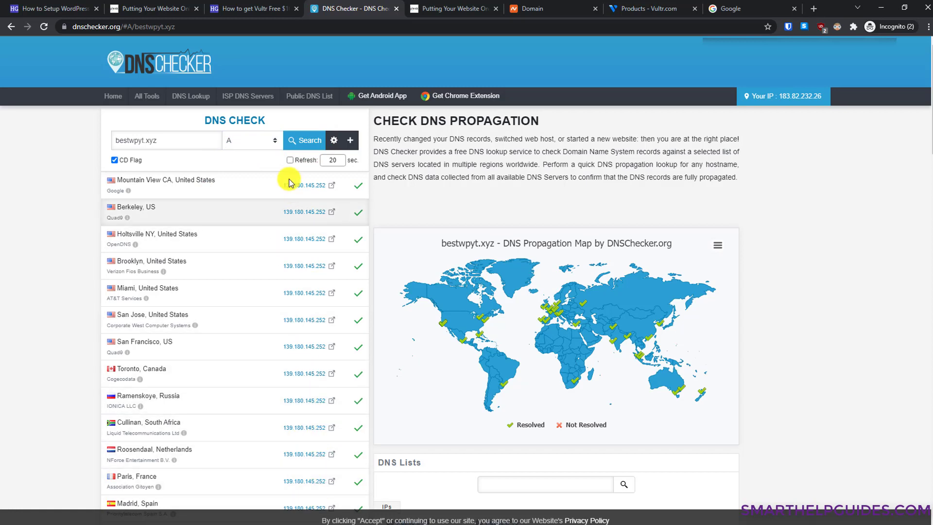
click(290, 161)
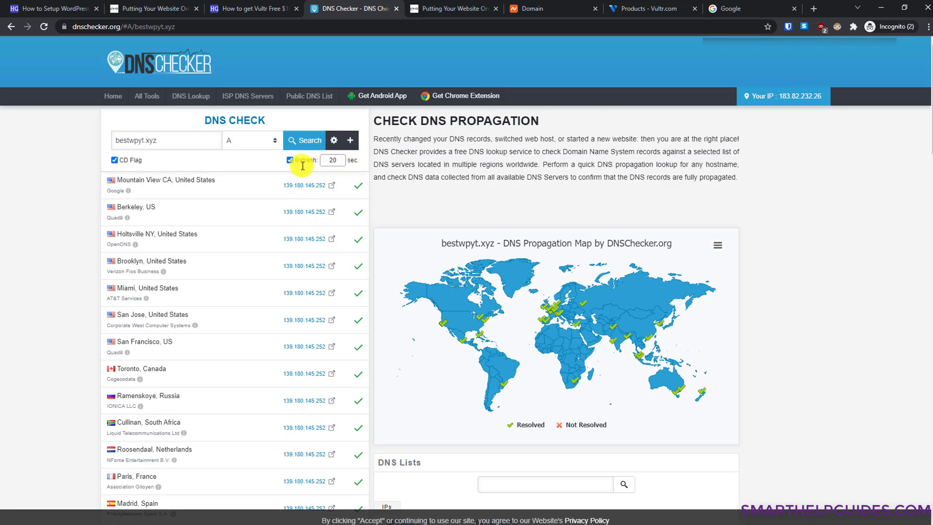
click(299, 142)
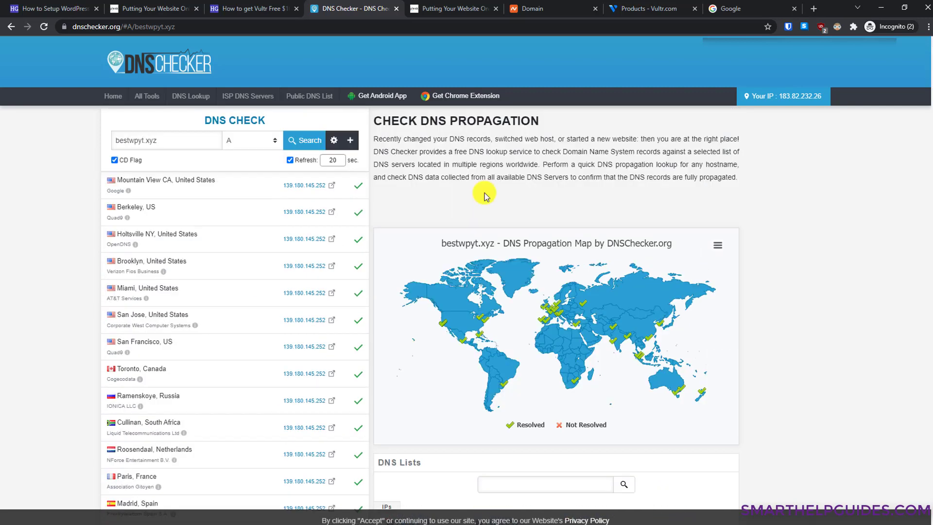
click(651, 8)
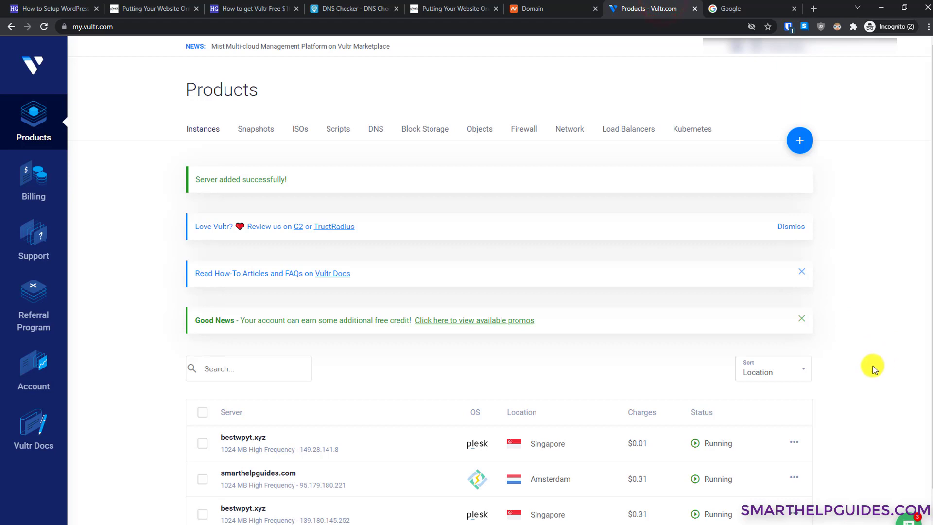
Step: Open the bestwpyt.xyz server's Plesk login at 149.28.141.8:8443, bypassing the certificate warning
click(241, 438)
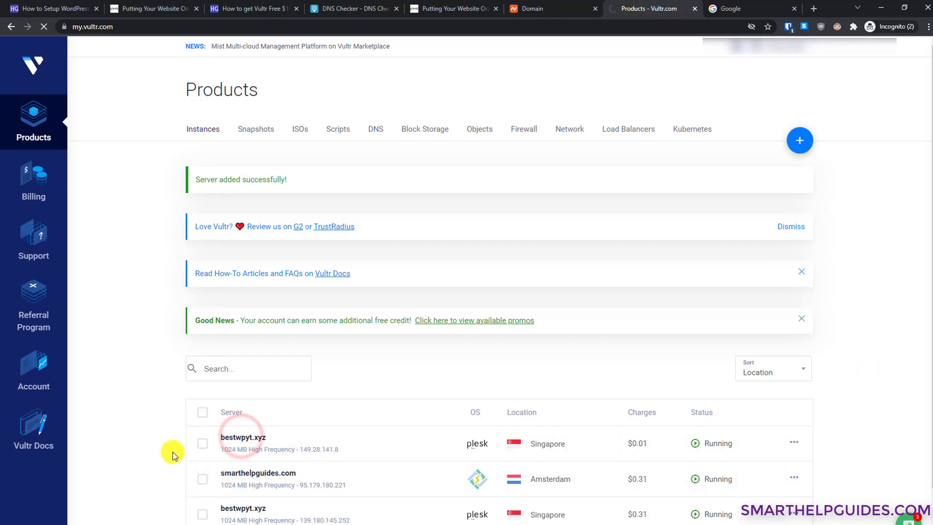
scroll(927, 382, down, 3)
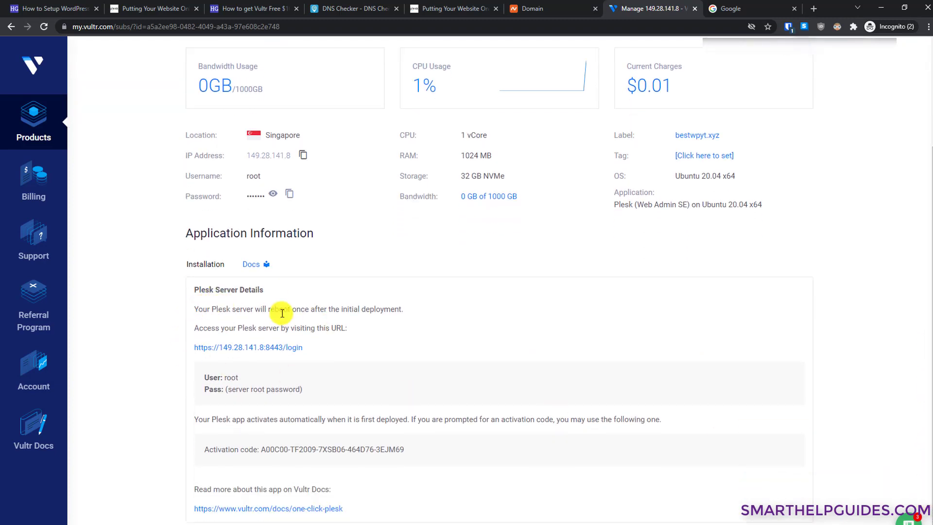
click(252, 348)
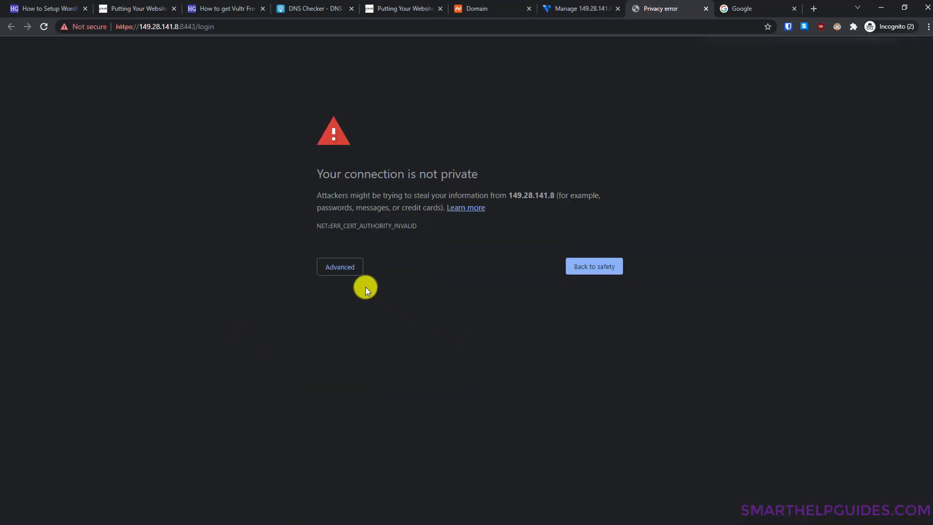
click(348, 273)
click(359, 346)
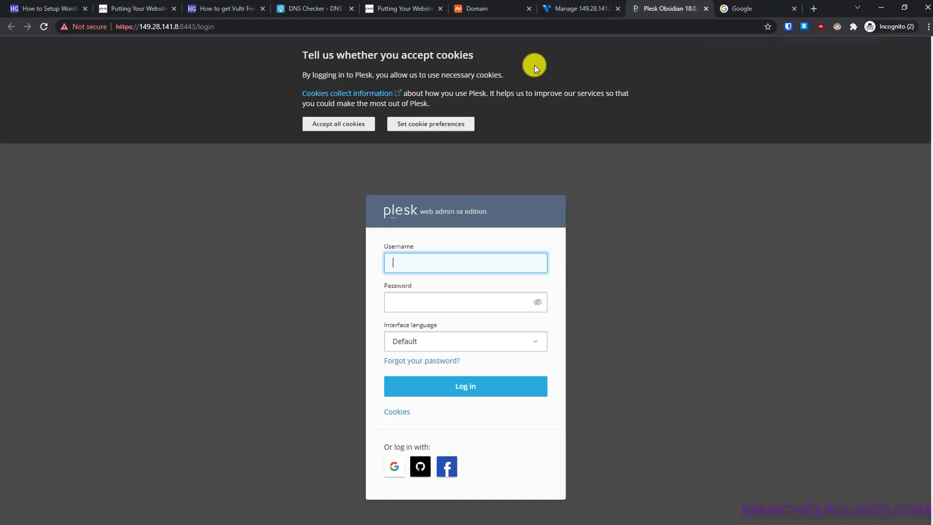
Step: Copy the server's root password from Vultr and return to the Plesk login
click(571, 4)
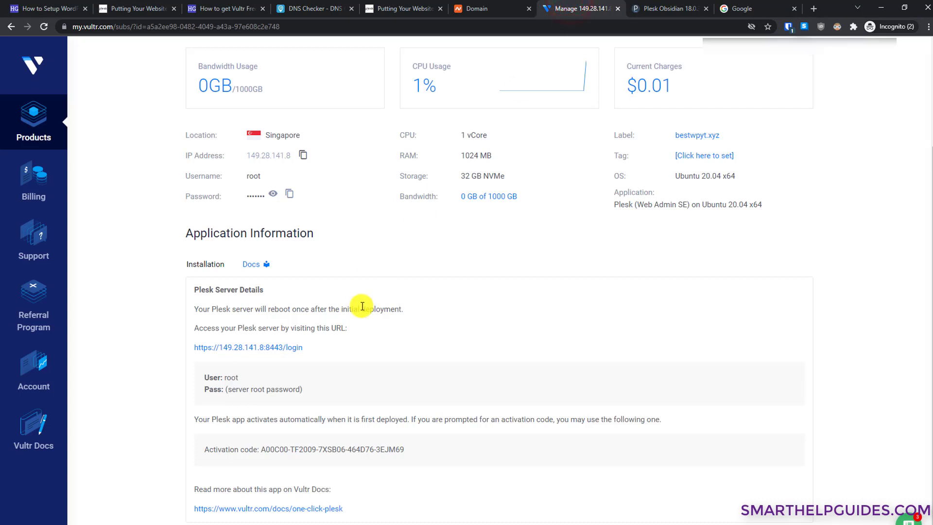
click(289, 196)
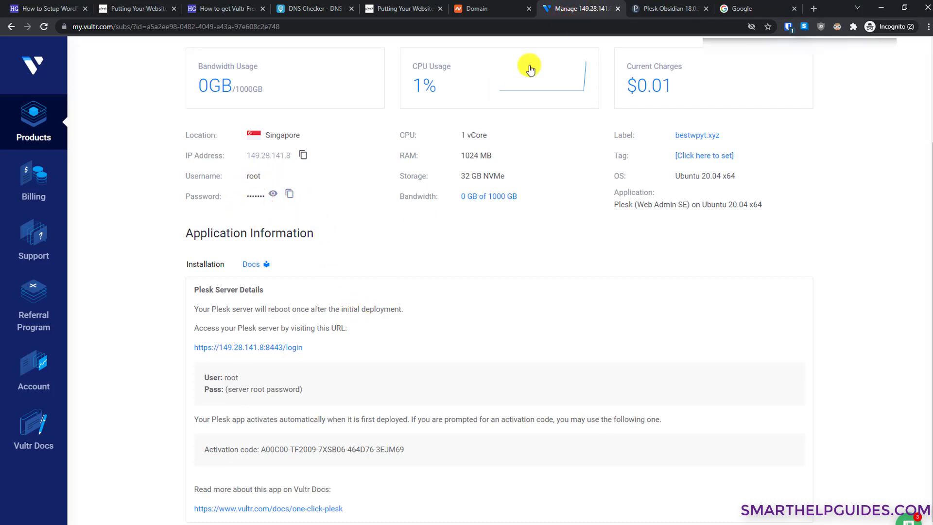
click(654, 9)
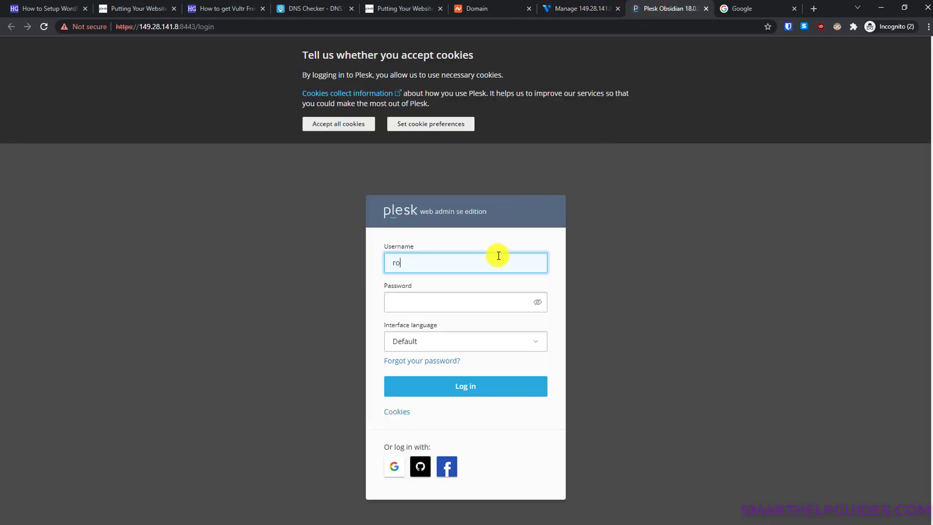
Step: Log in to Plesk as root with the copied root password
key(Tab)
key(ctrl+v)
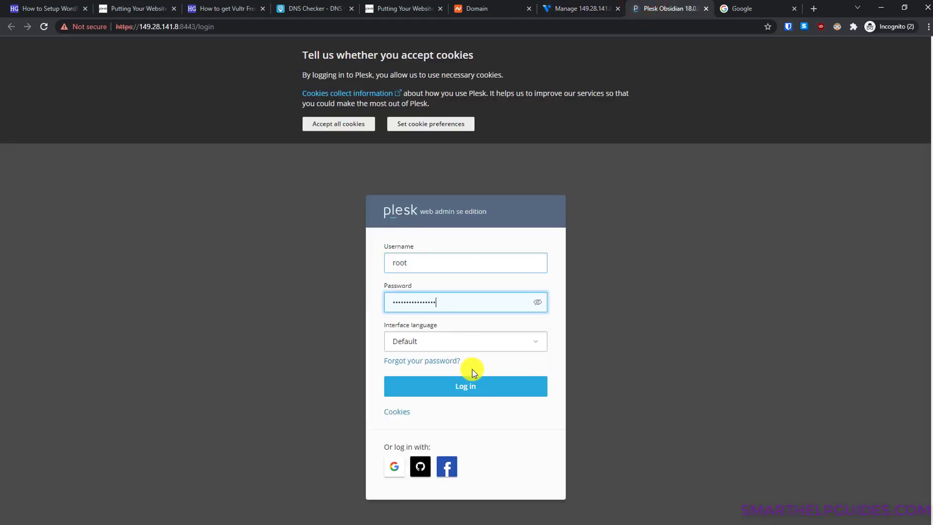
click(470, 387)
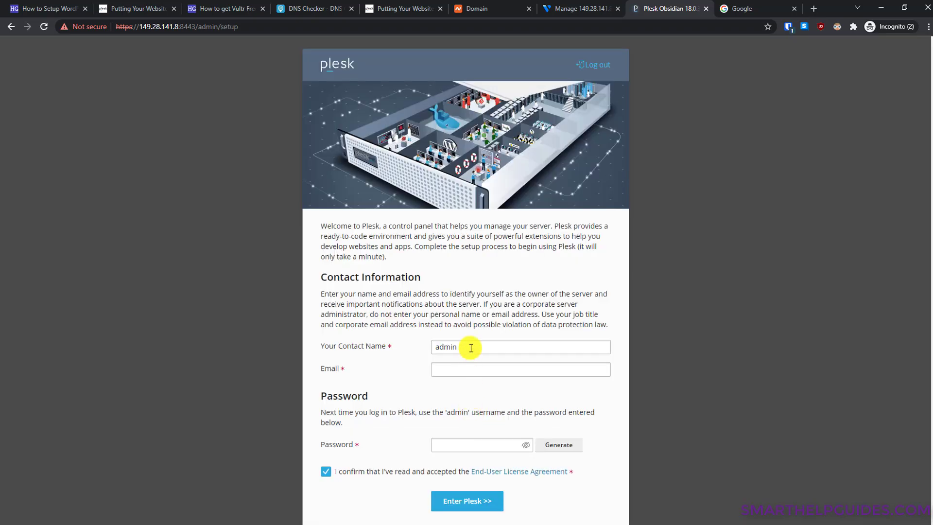
Step: Complete initial setup with the contact e-mail and a generated, copied admin password
click(471, 369)
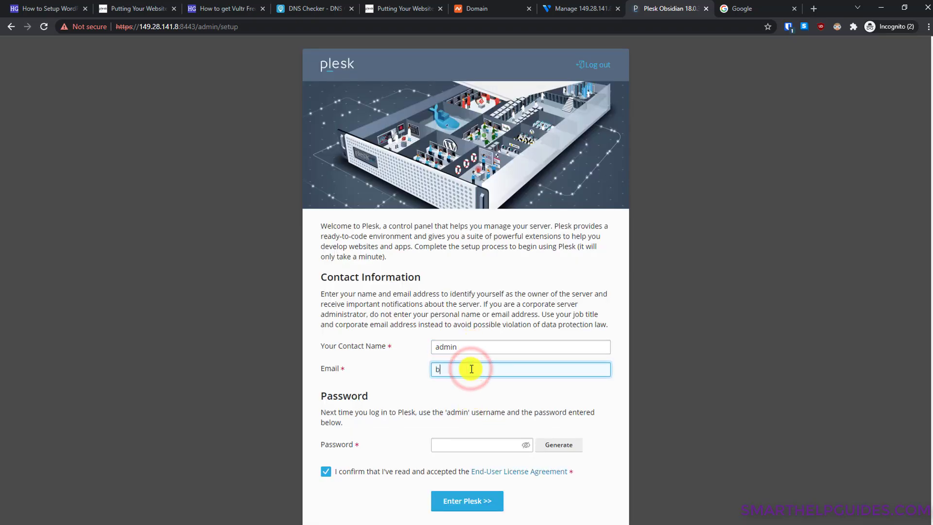
click(482, 444)
click(559, 444)
click(525, 444)
drag(508, 445, 421, 444)
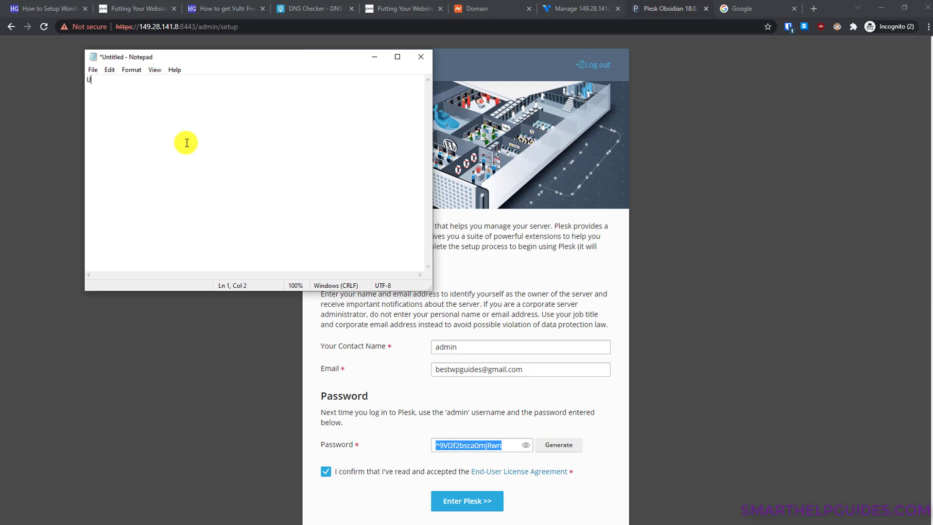
key(alt+Tab)
click(329, 480)
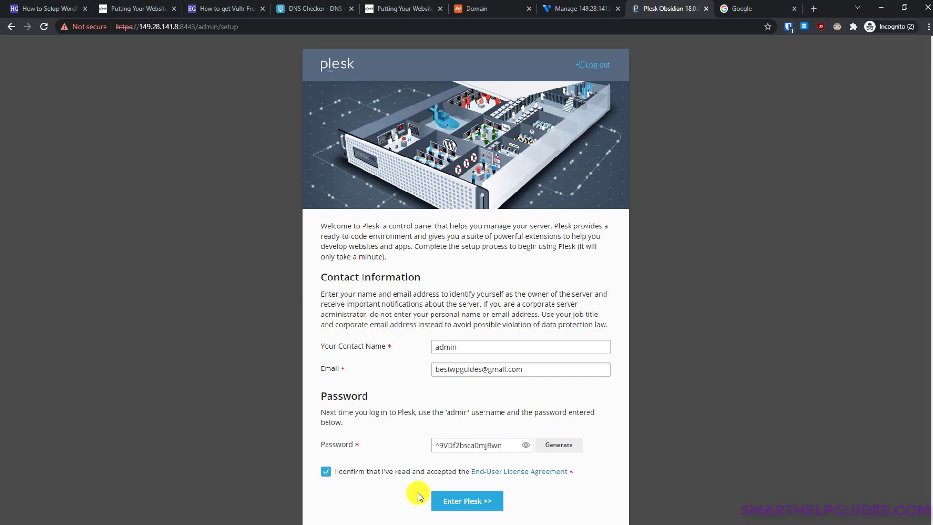
click(459, 501)
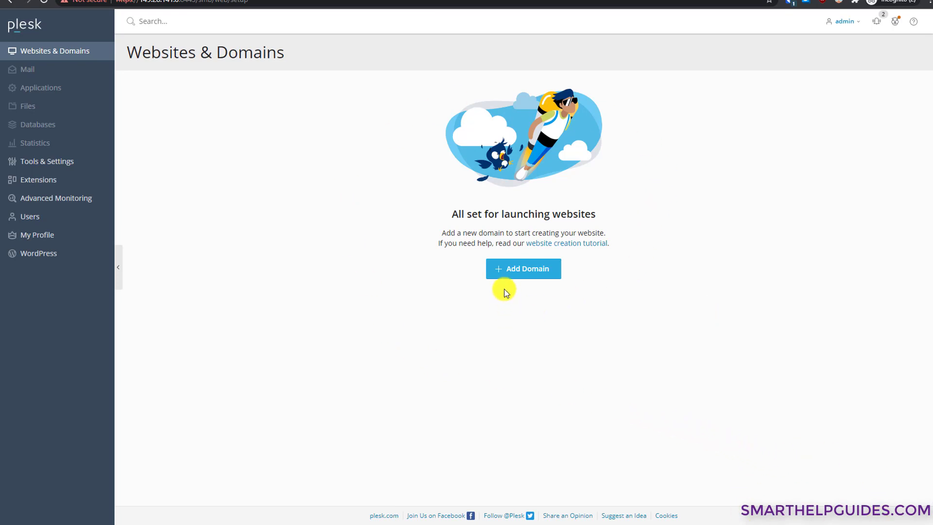
Step: Add registered domain bestwpyt.xyz with a system user and a generated password
click(504, 267)
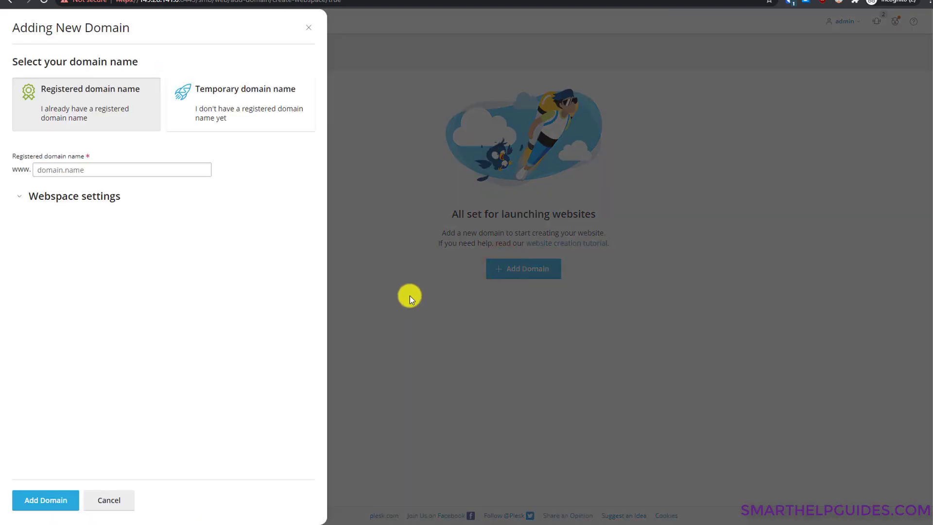
click(109, 172)
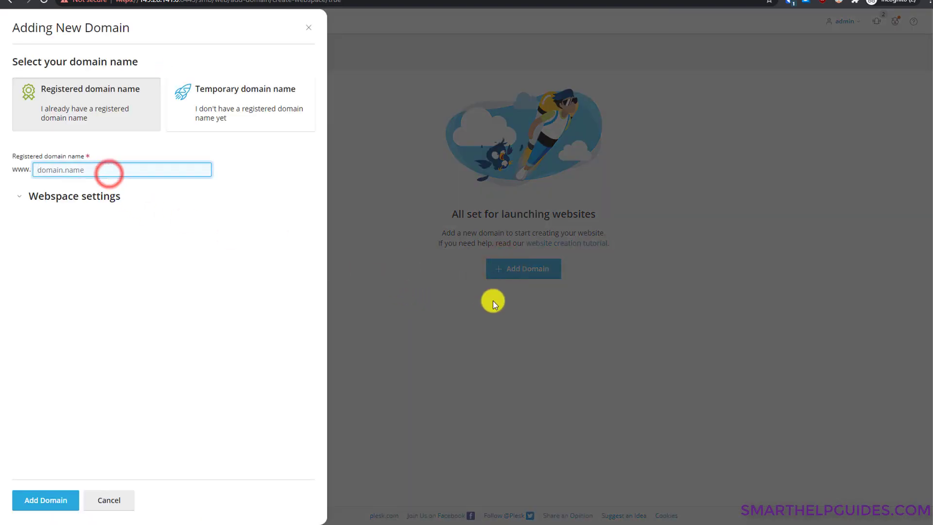
text(bestwpyt.xyz)
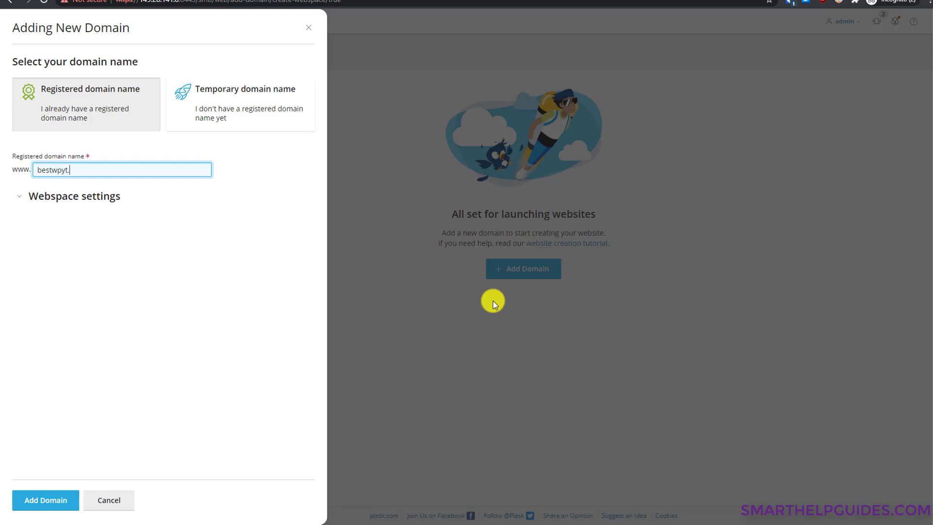
click(99, 196)
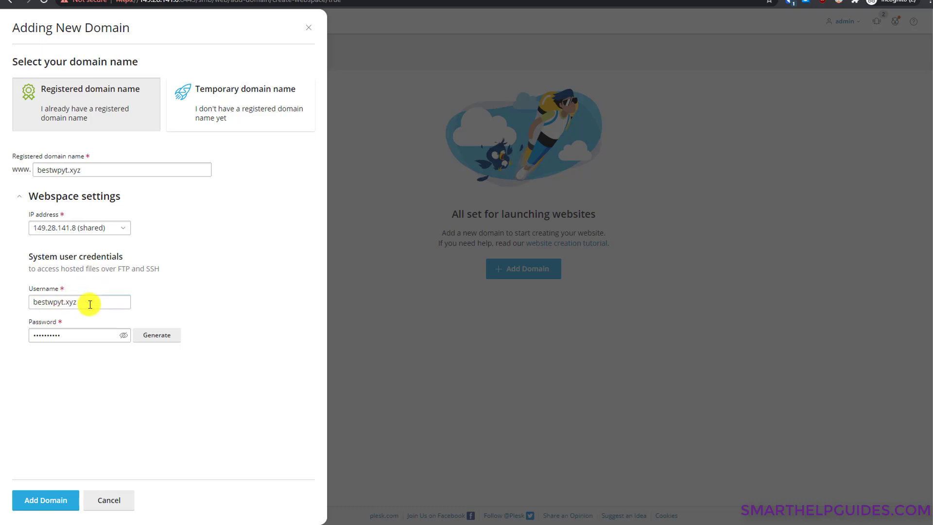
click(152, 335)
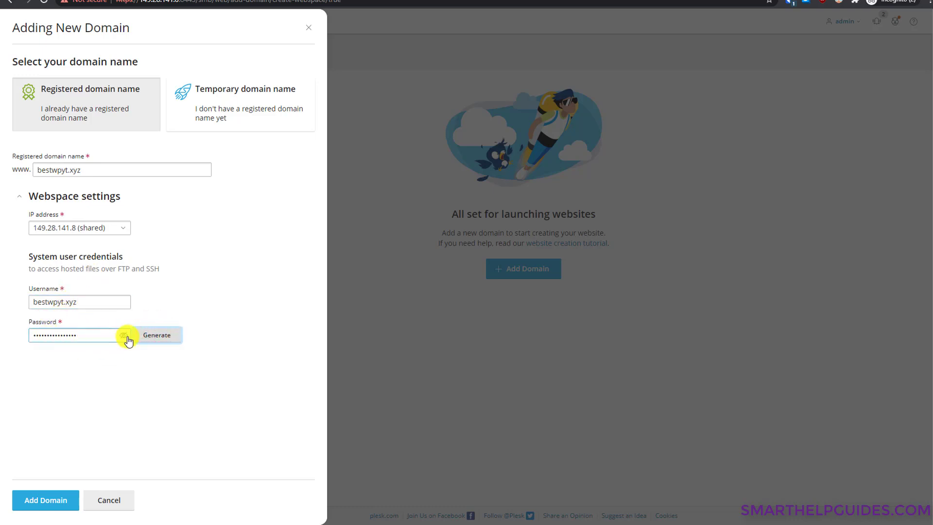
click(124, 334)
drag(110, 335, 13, 329)
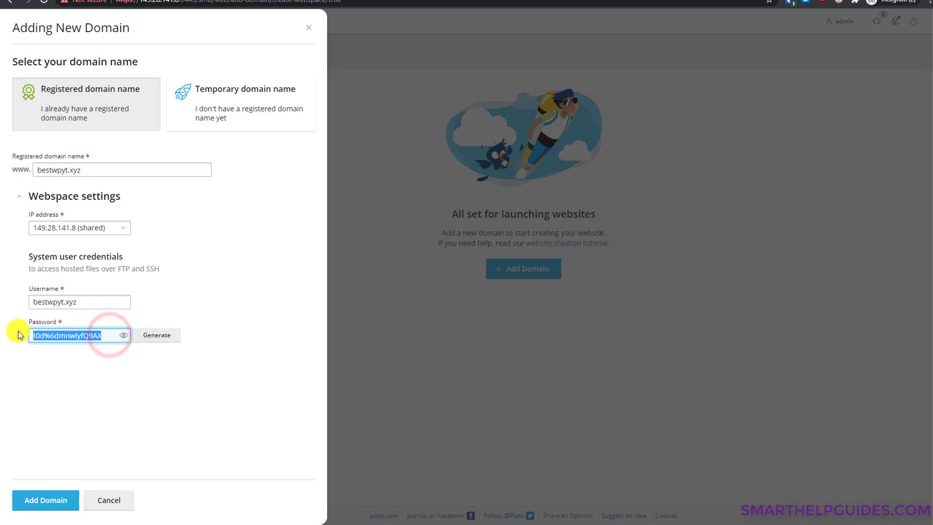
click(106, 301)
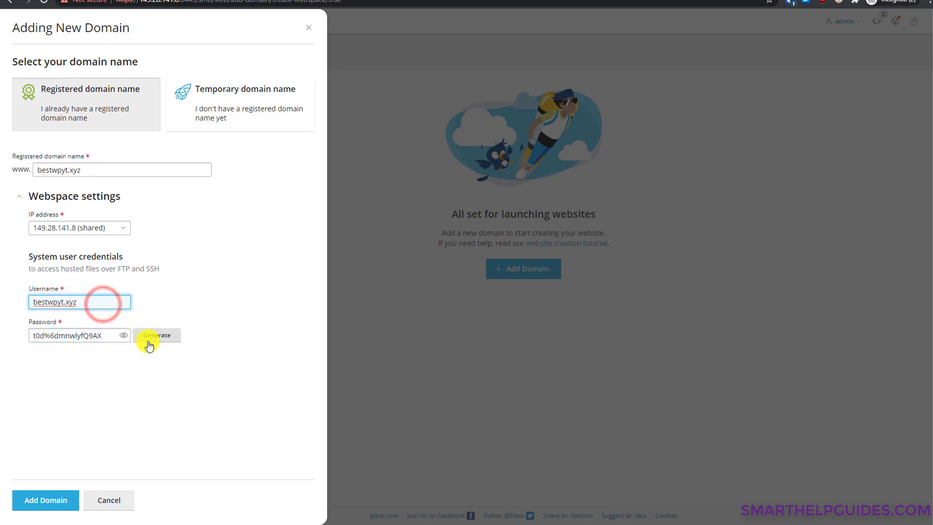
click(144, 424)
click(38, 502)
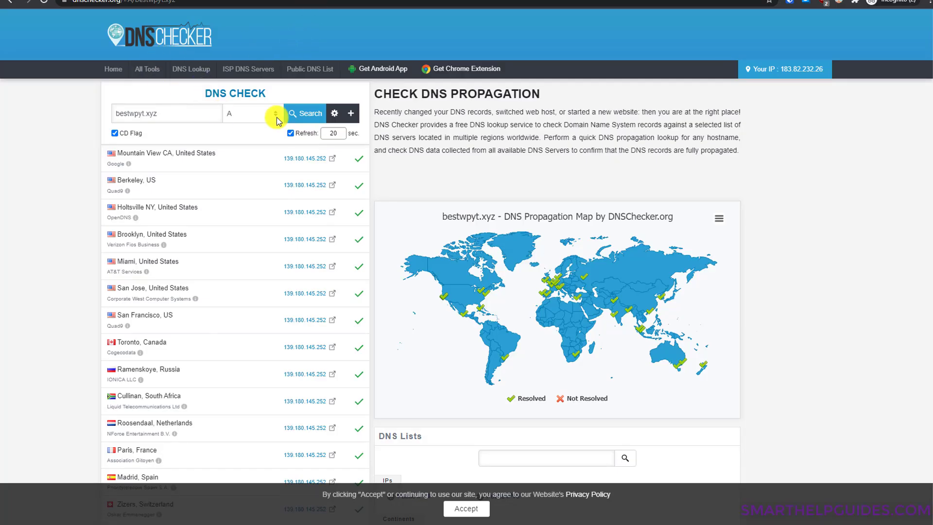
Step: Rerun the bestwpyt.xyz A-record check, now showing some servers at 149.28.141.8
click(318, 111)
click(308, 110)
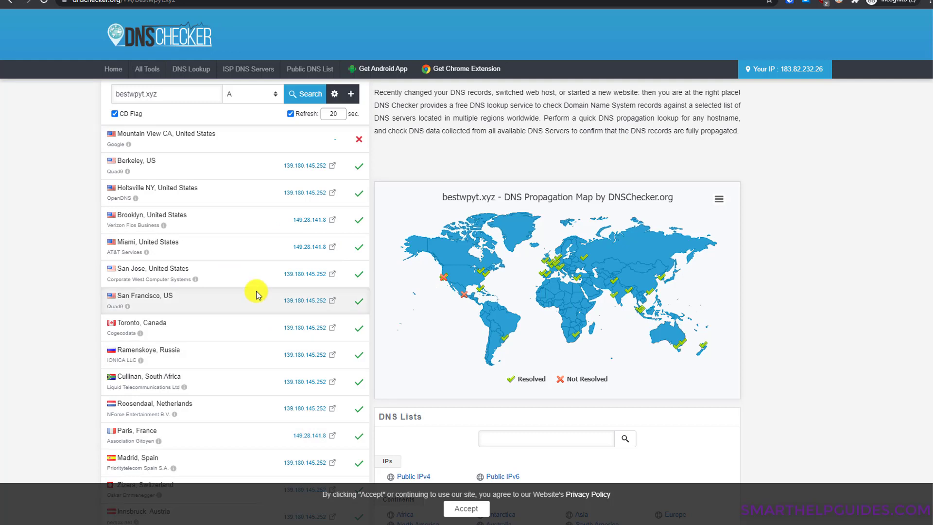
click(627, 4)
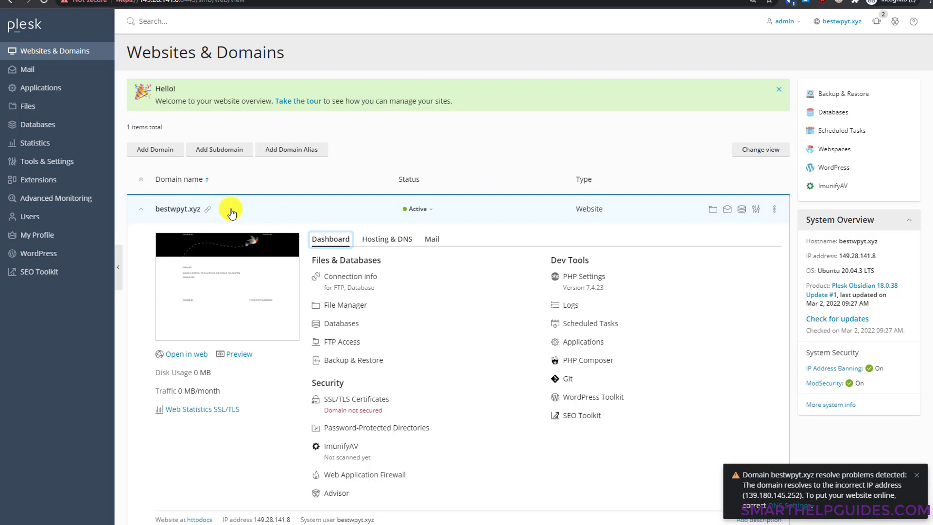
Step: Open the DNS Settings for bestwpyt.xyz and review its records pointing to 149.28.141.8
click(383, 240)
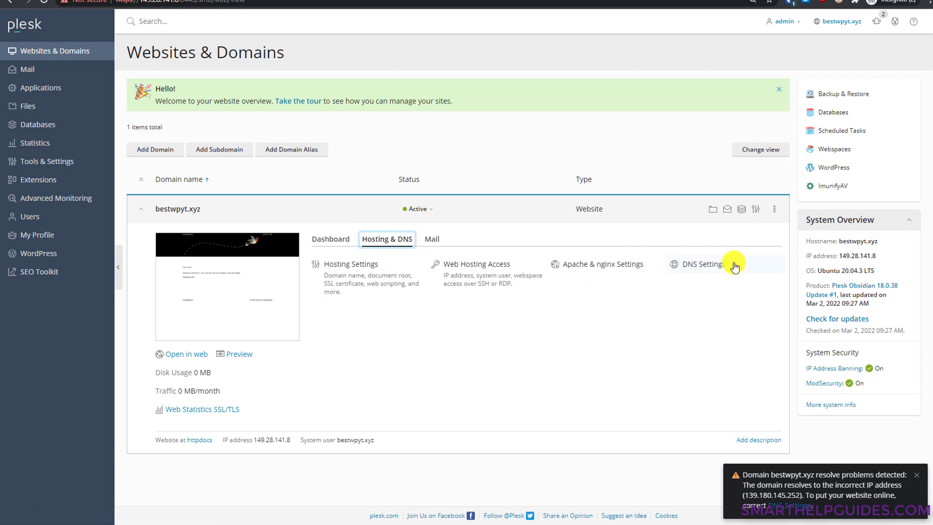
click(691, 268)
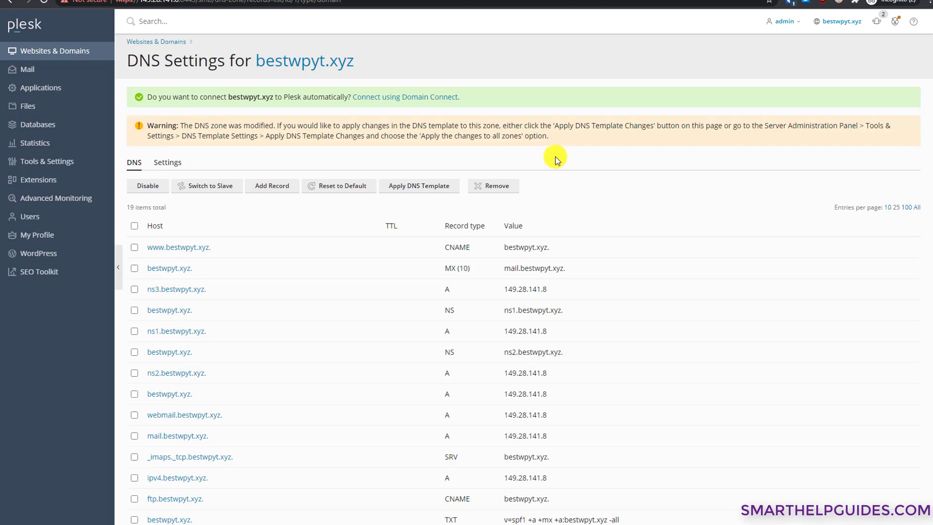
triple_click(558, 138)
click(527, 146)
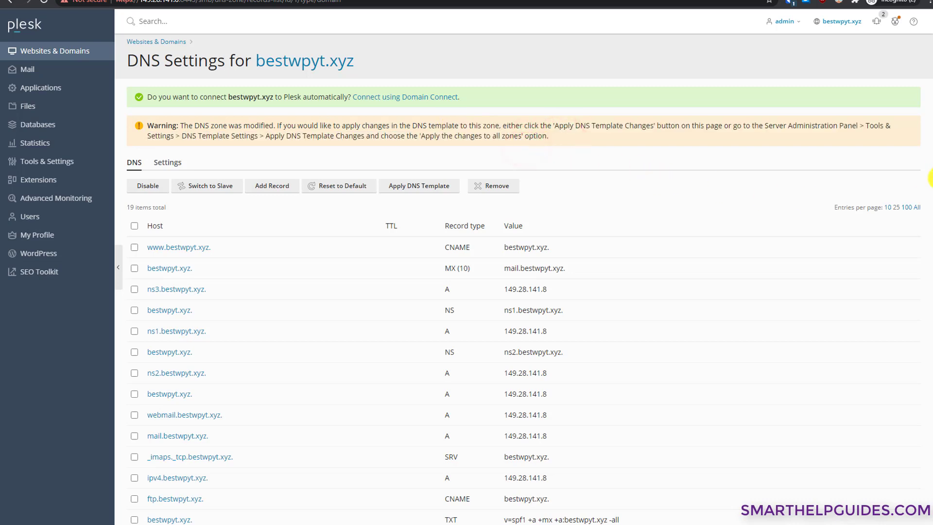
scroll(928, 177, down, 1)
scroll(924, 175, up, 1)
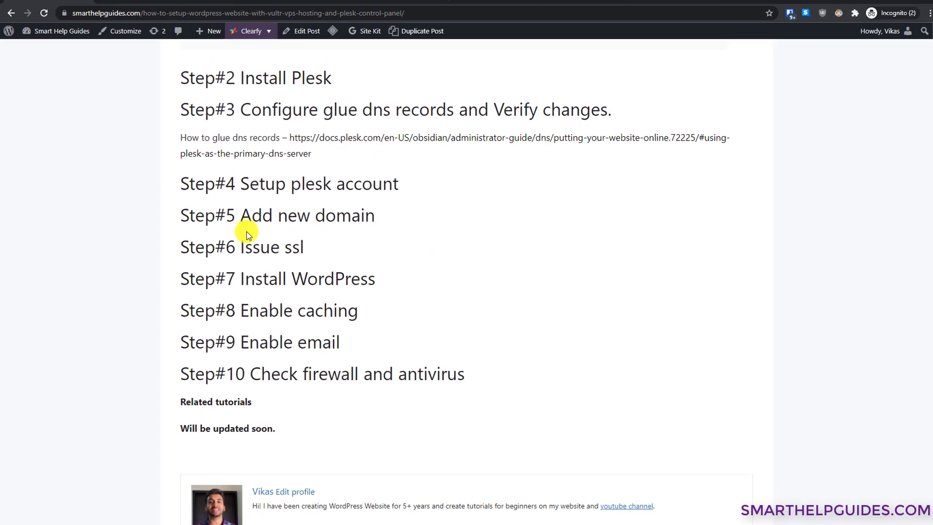
Step: Check the Issue SSL step in the guide article, then return to the DNS settings
drag(235, 260, 343, 274)
click(342, 273)
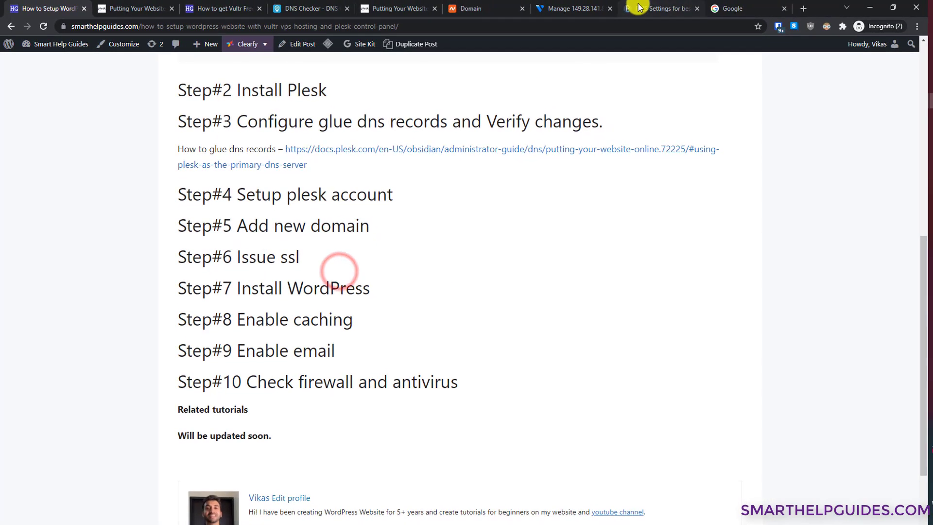
click(642, 9)
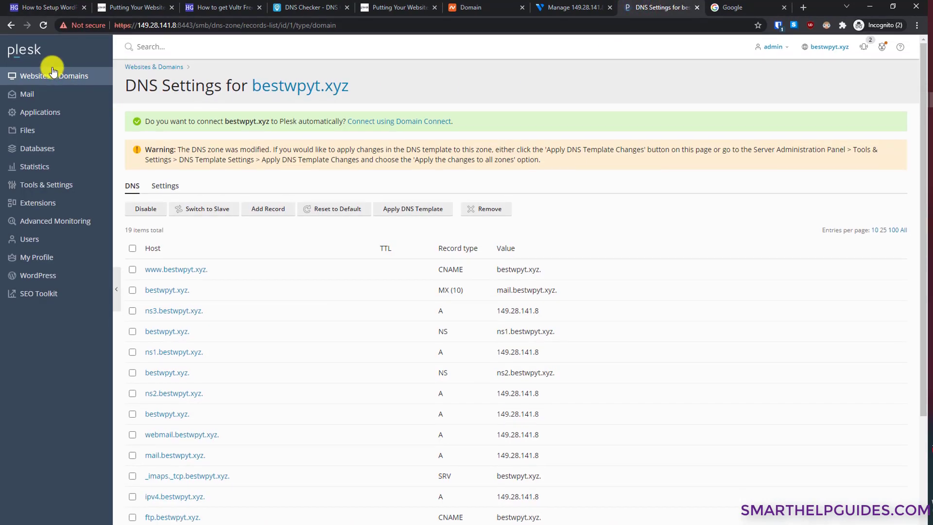
Step: Request a free Let's Encrypt certificate for bestwpyt.xyz covering the wildcard and mail domain
click(47, 76)
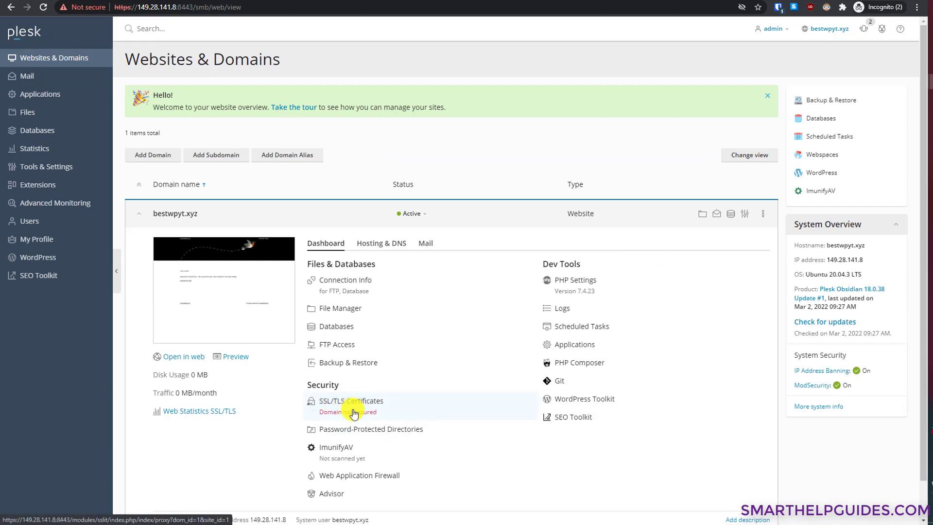
click(354, 413)
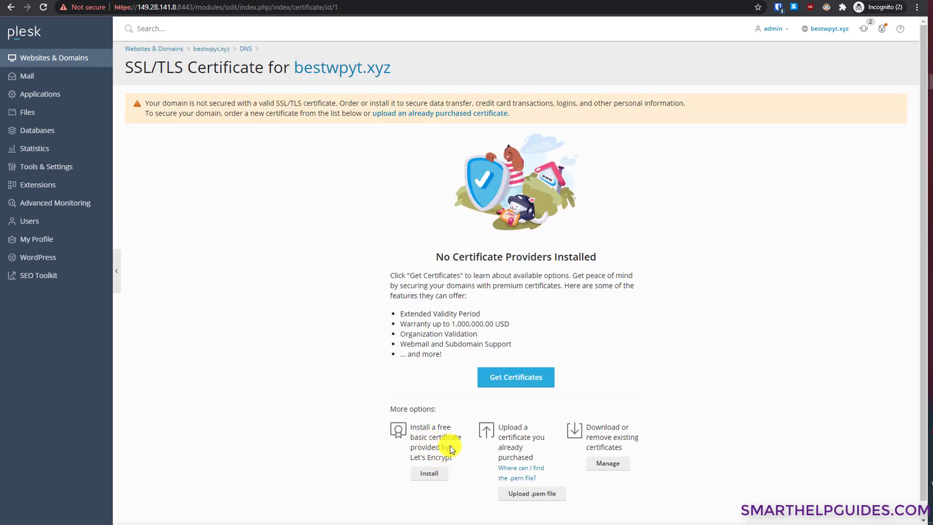
click(433, 473)
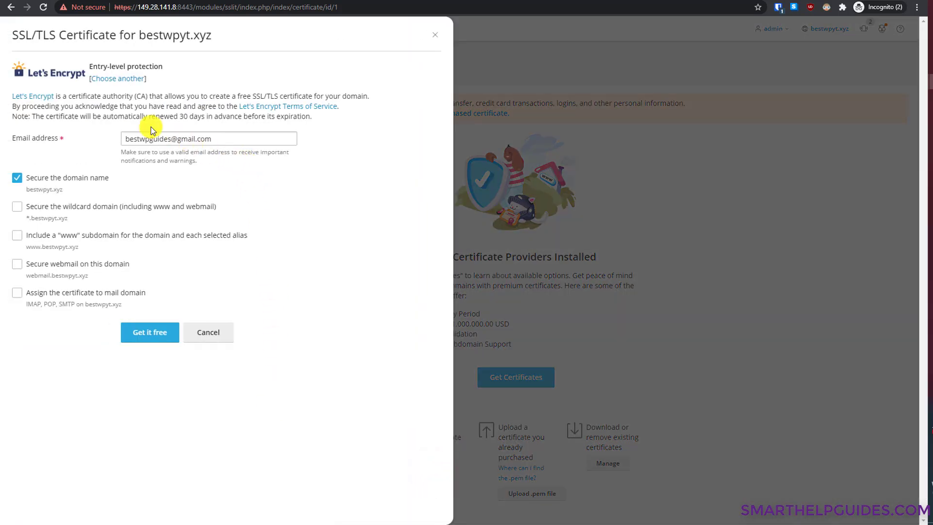
click(17, 206)
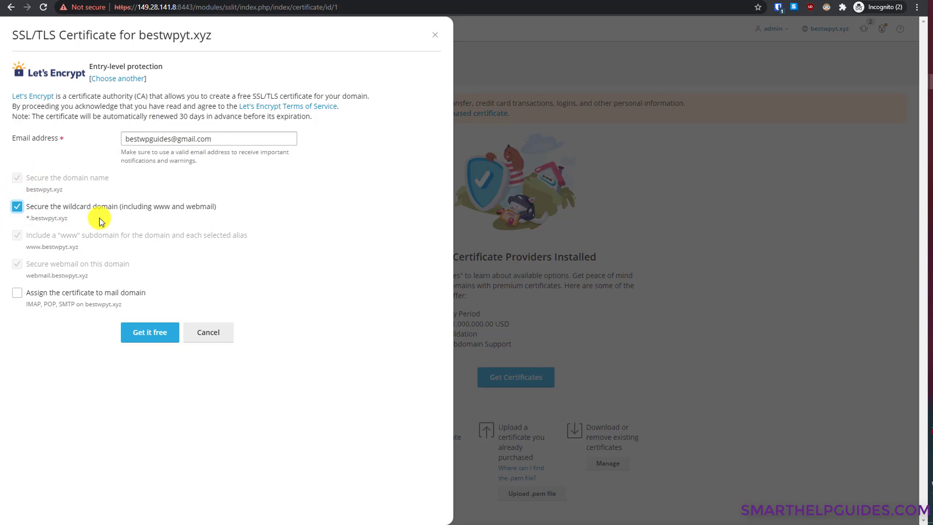
drag(18, 296, 10, 310)
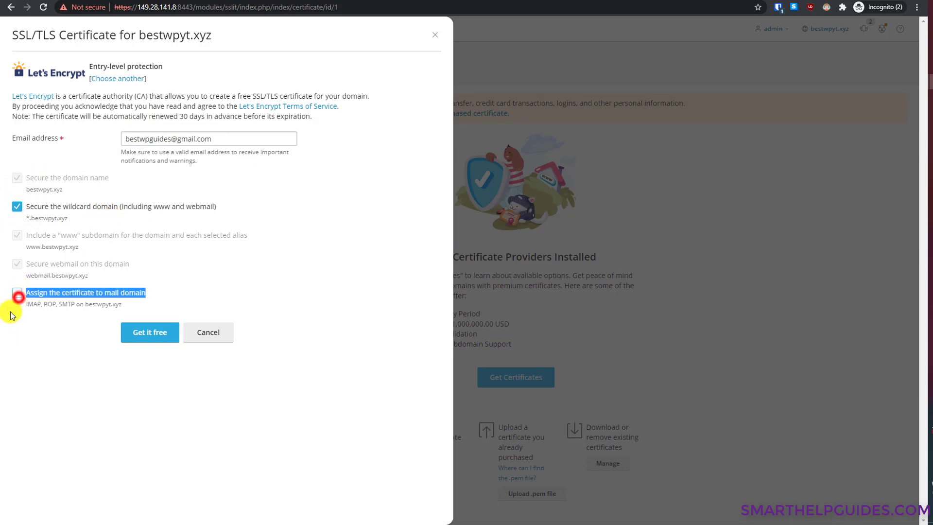
click(17, 292)
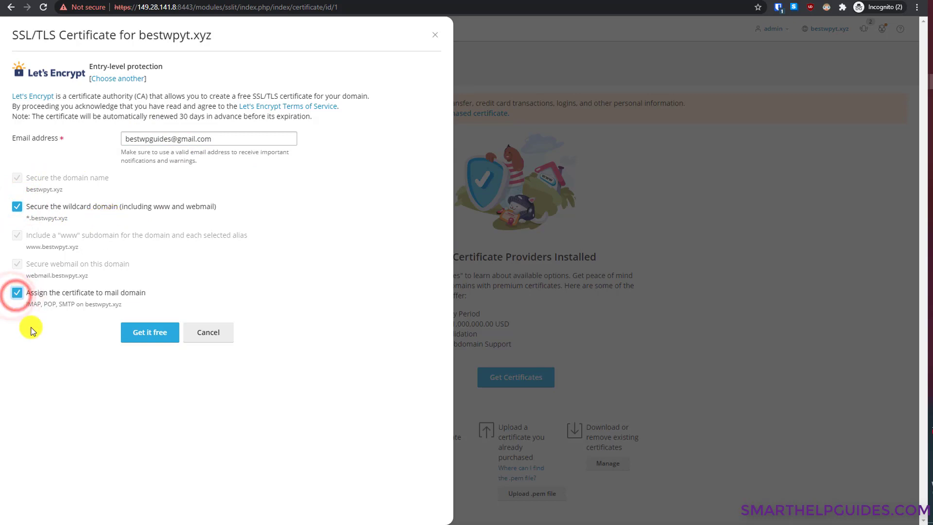
click(144, 335)
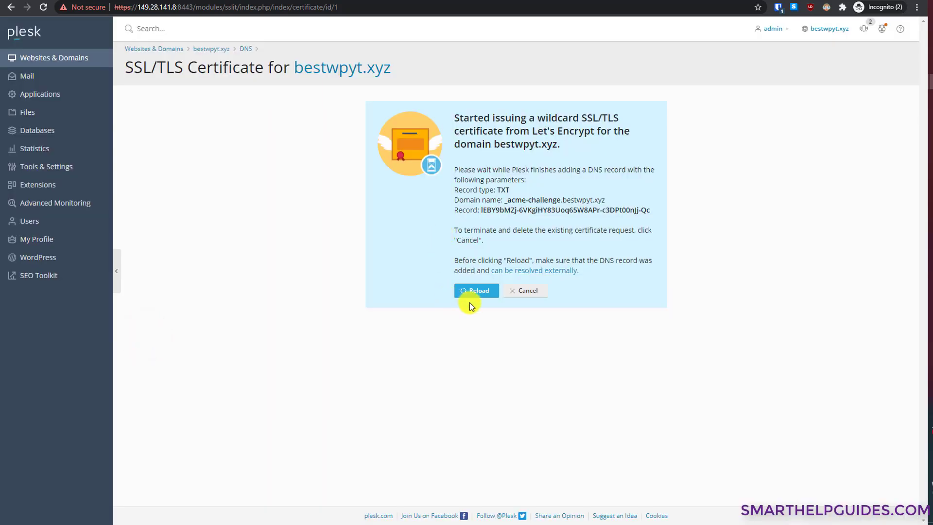
Step: Reload to finish the certificate install, then turn on Keep websites secured
click(469, 291)
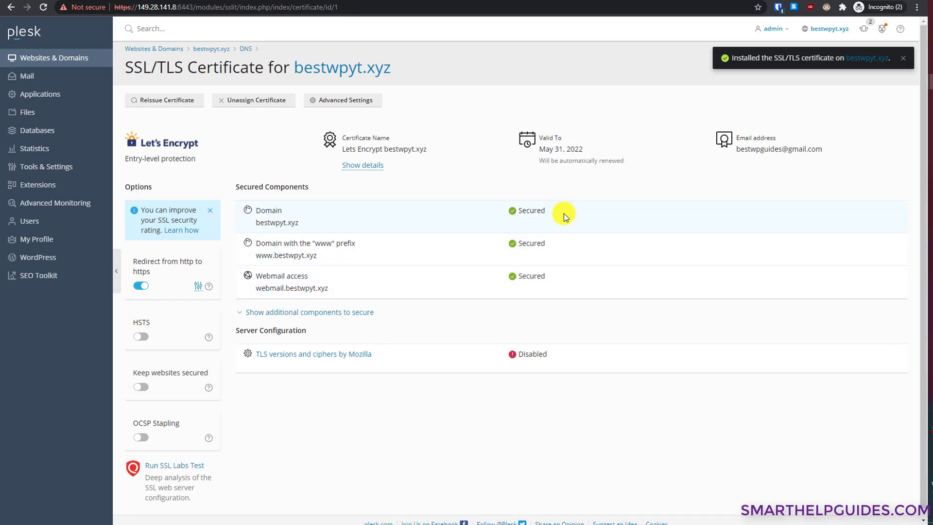
click(730, 58)
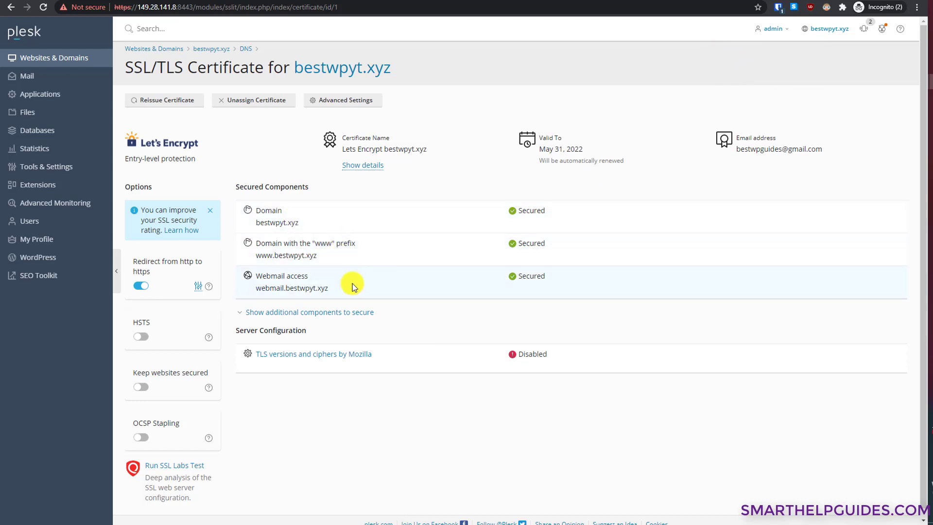
click(289, 312)
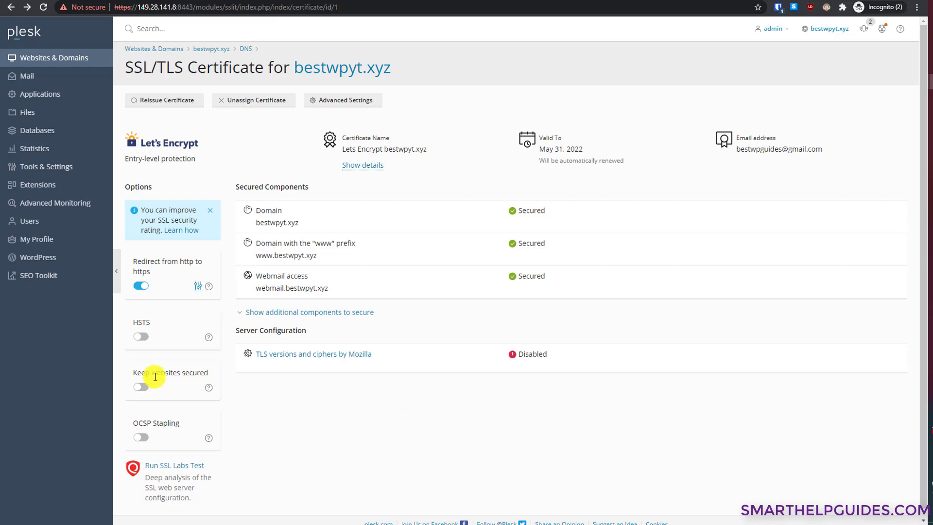
click(142, 387)
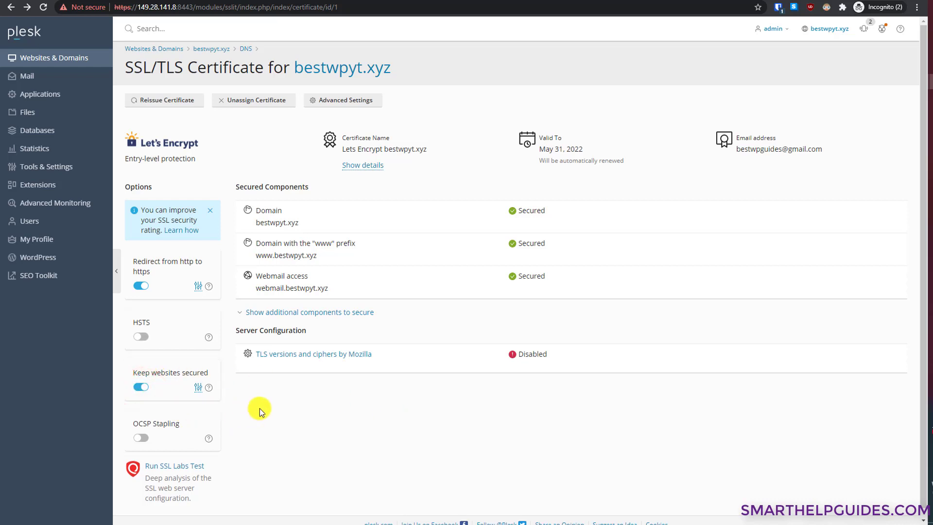
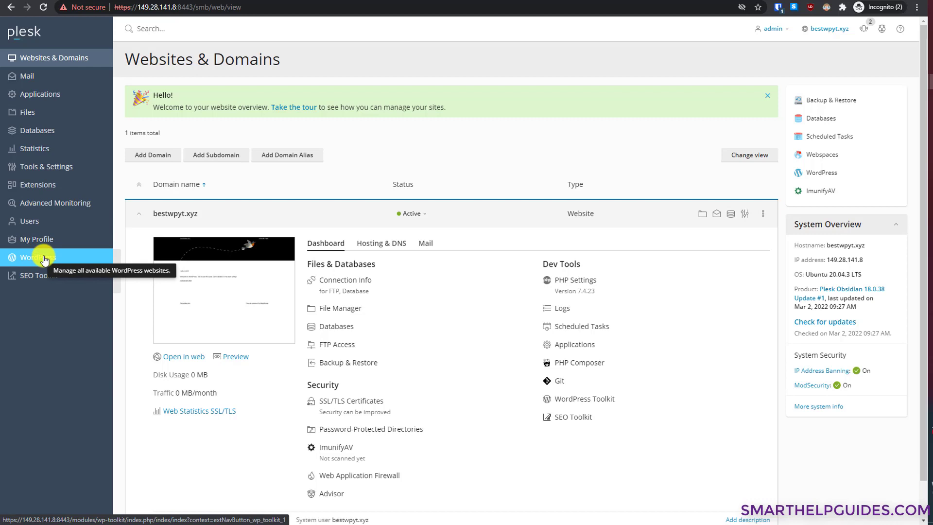
Step: Begin a new WordPress install for bestwpyt.xyz with a generated admin password, noted in Notepad
click(587, 402)
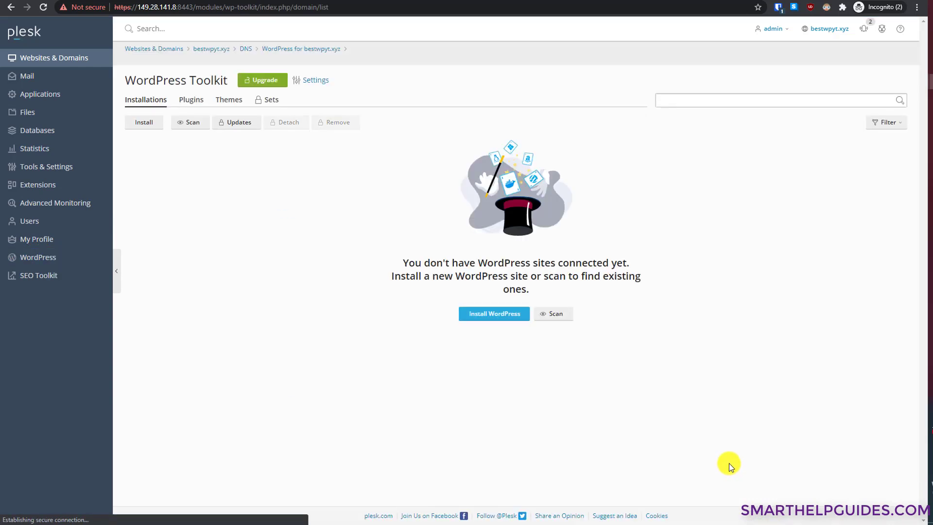
click(483, 315)
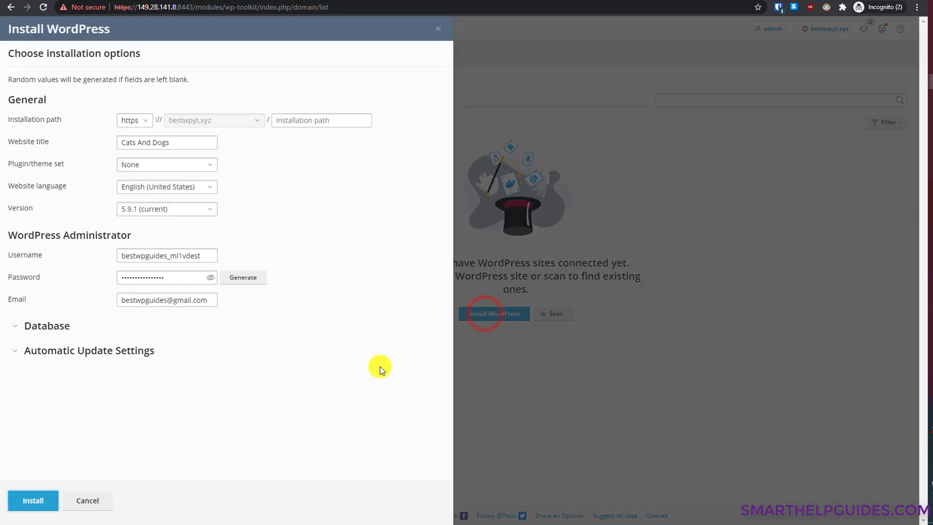
click(193, 278)
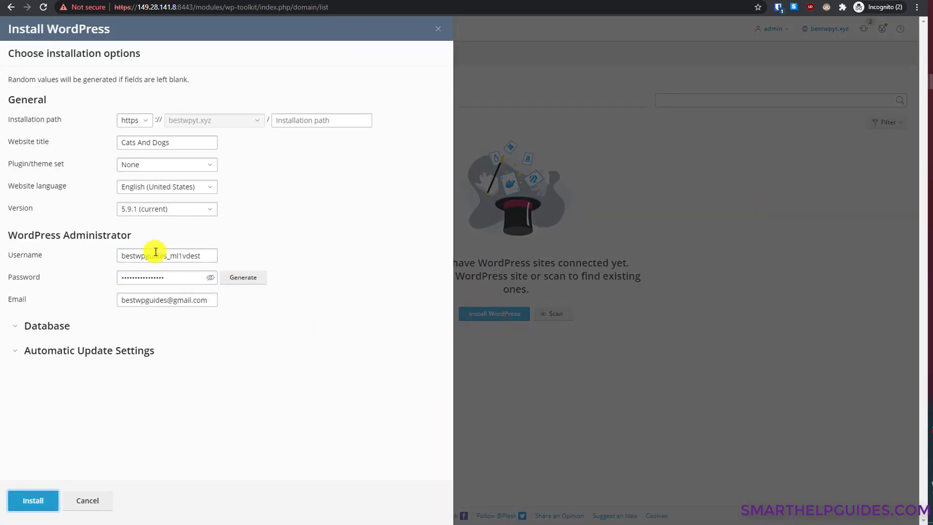
click(208, 279)
click(209, 279)
click(258, 278)
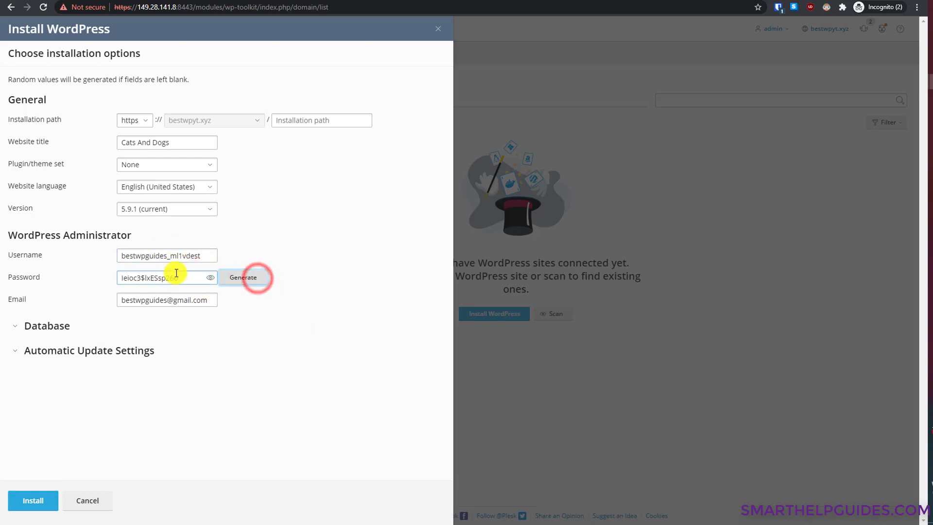
click(245, 277)
drag(188, 276, 95, 279)
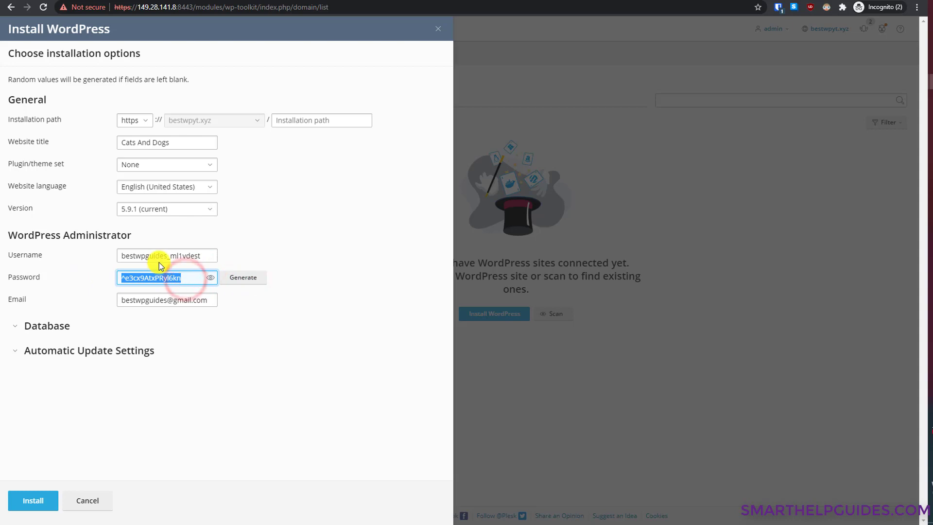
mouse_move(930, 113)
click(856, 144)
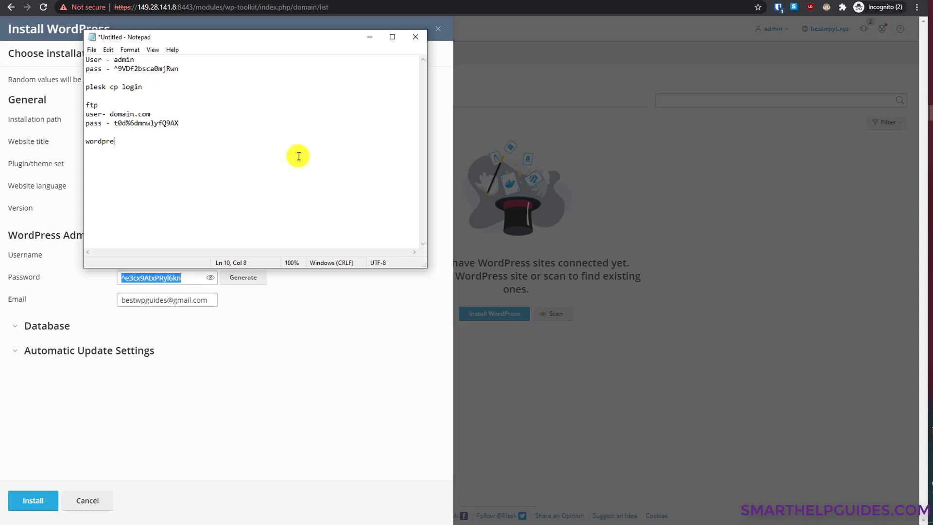
click(15, 326)
Step: Limit automatic updates to minor security releases only and start the installation
click(34, 357)
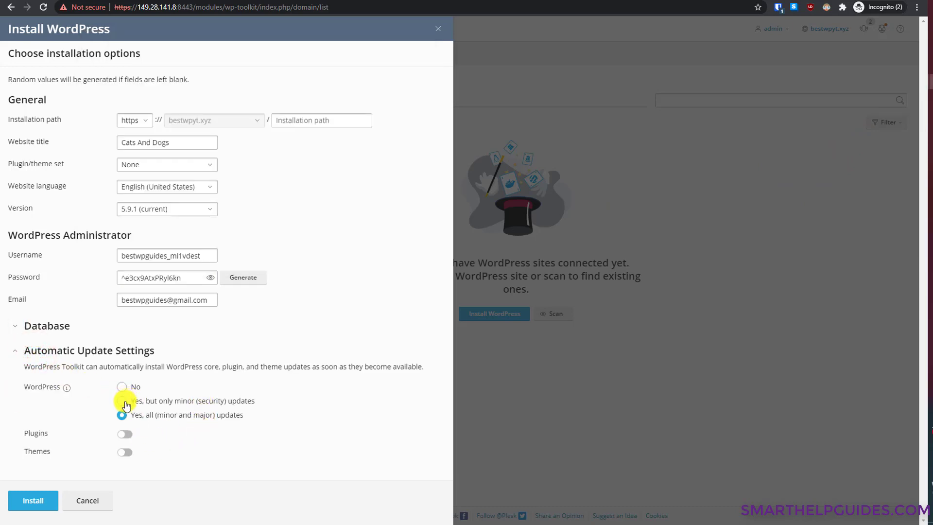
click(126, 404)
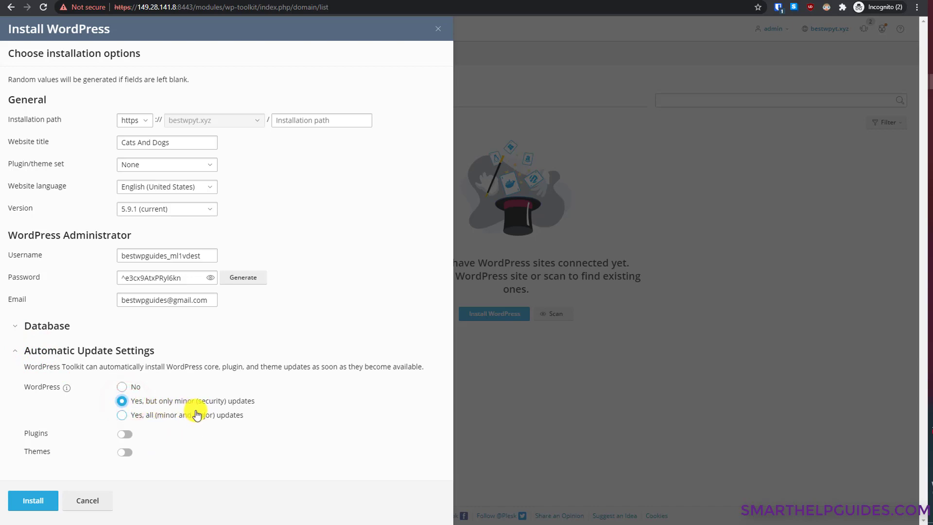
key(Tab)
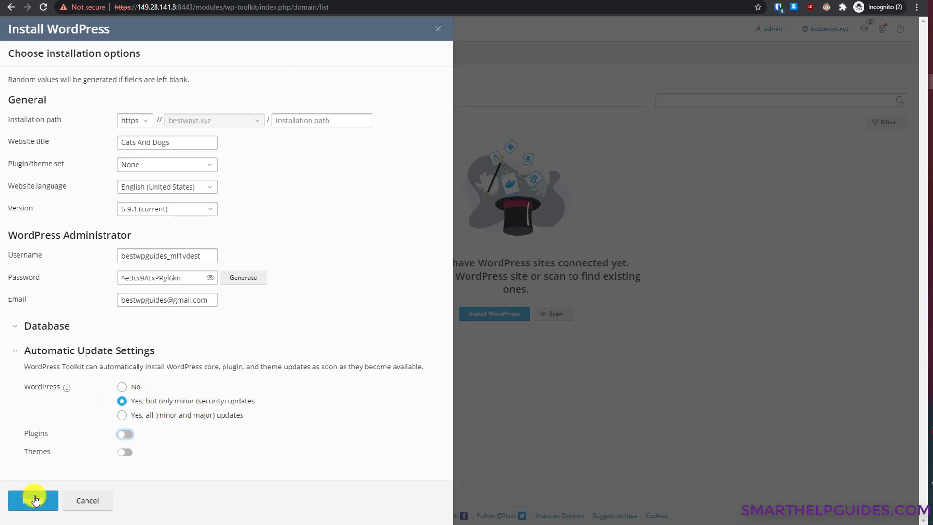
click(36, 504)
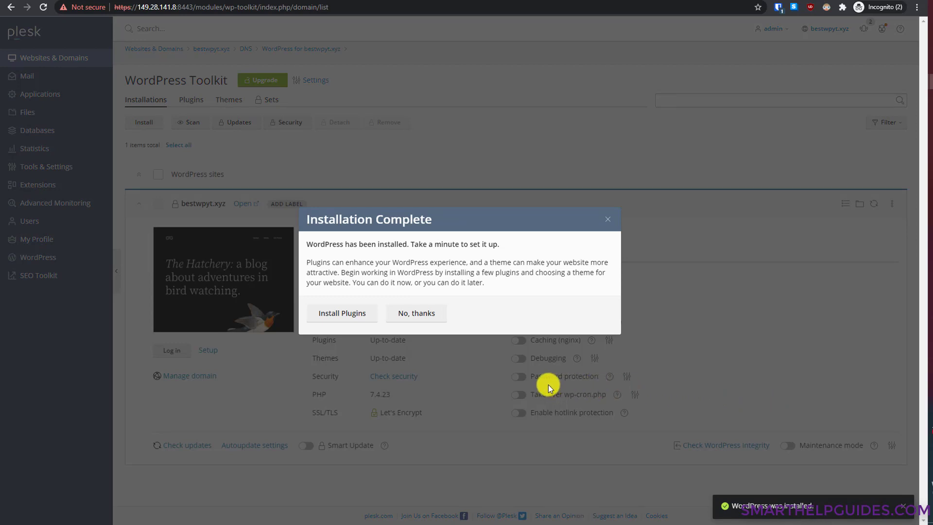
Step: Decline the plugin offer, enable nginx caching for Cats And Dogs, and log in to WordPress
click(424, 322)
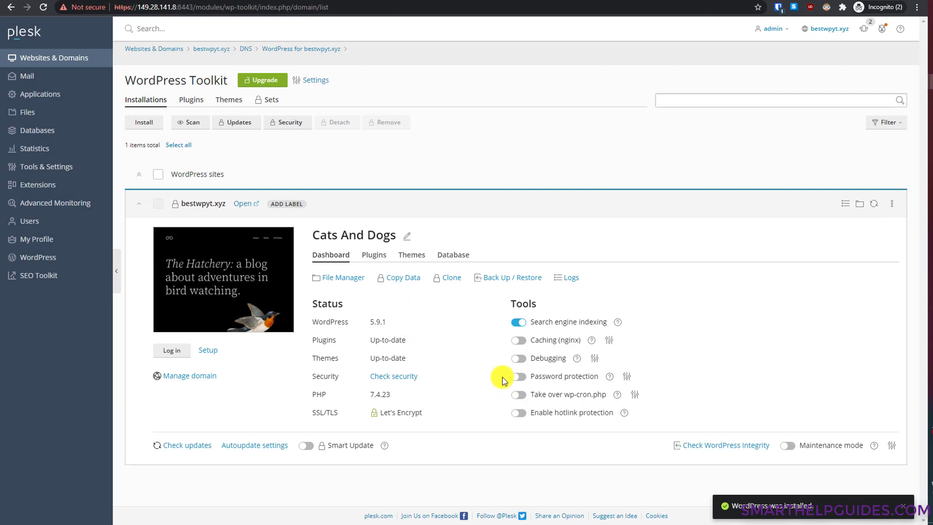
click(517, 342)
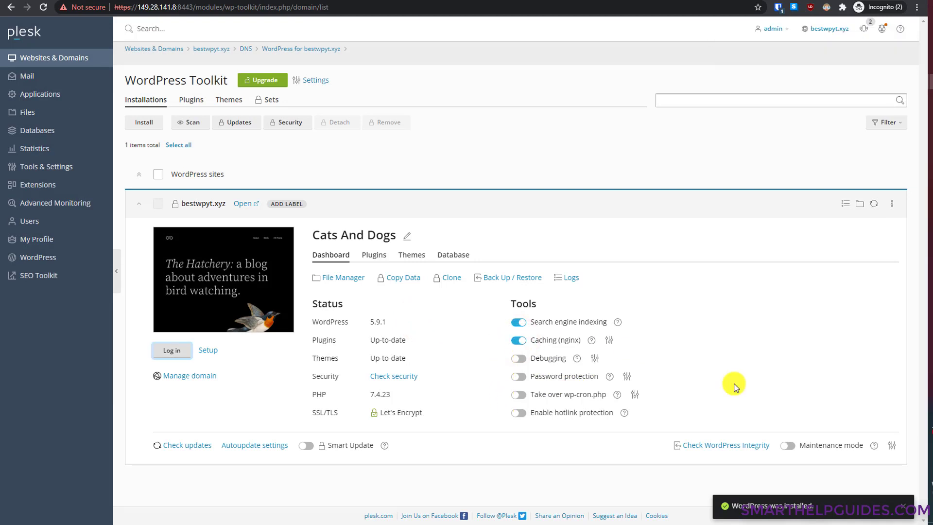
click(176, 355)
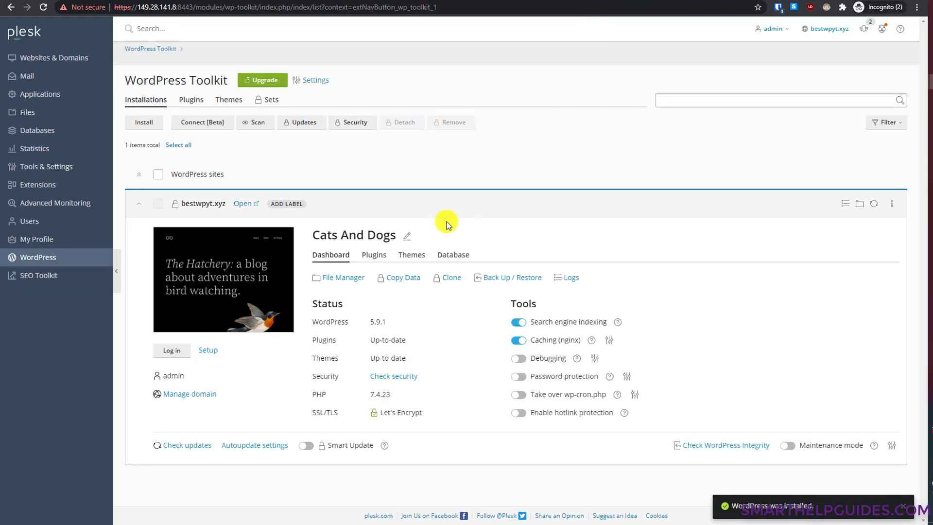
click(37, 57)
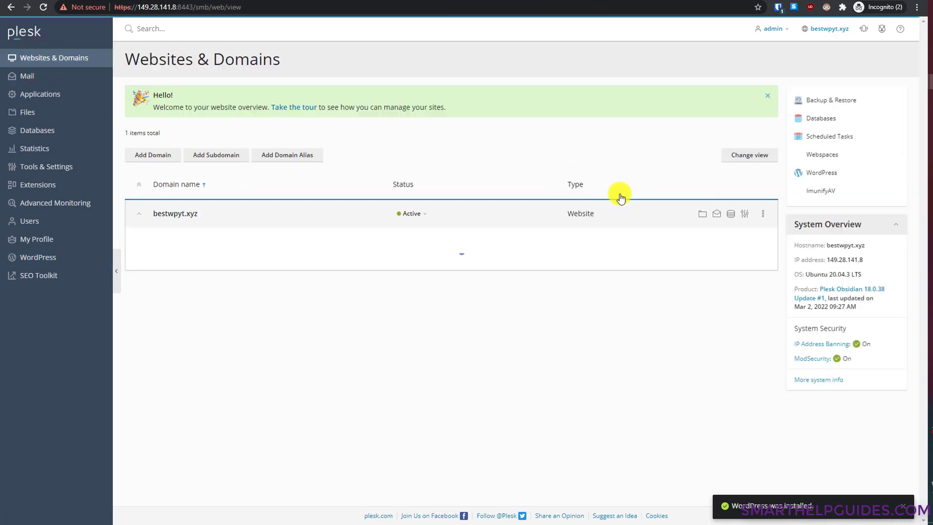
Step: Start a new email address named 'test' on bestwpyt.xyz from the domain's mail accounts
click(473, 245)
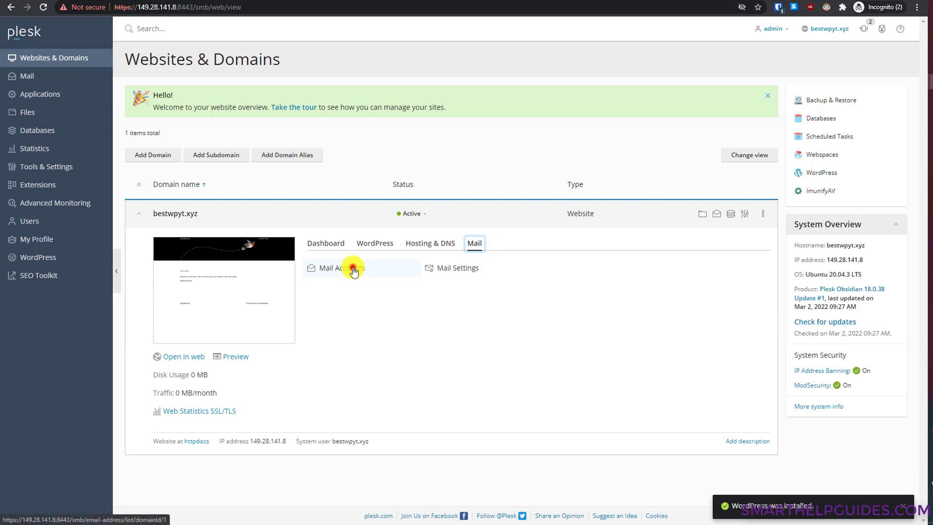
click(367, 270)
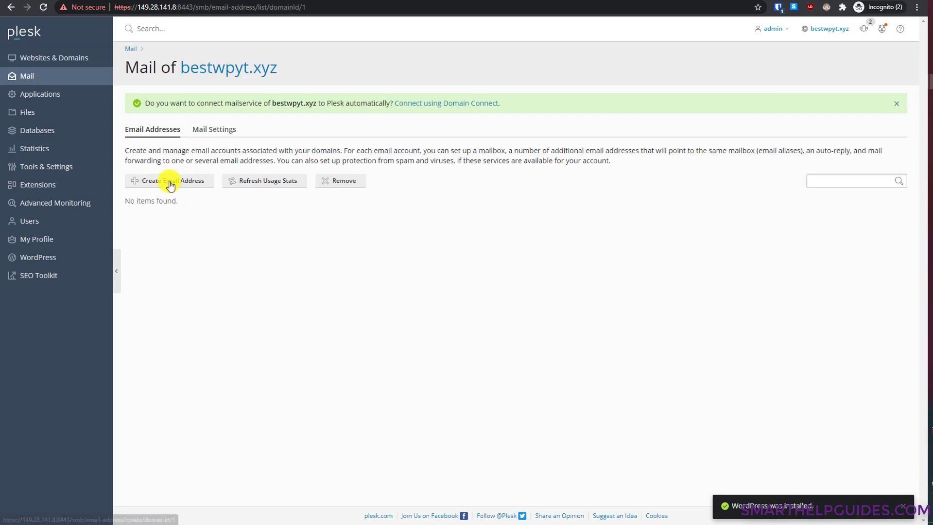
click(168, 181)
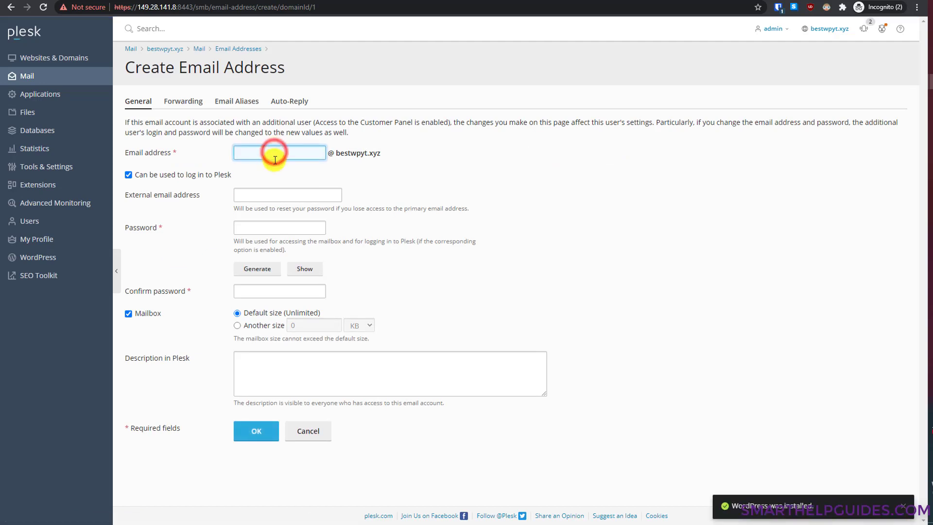
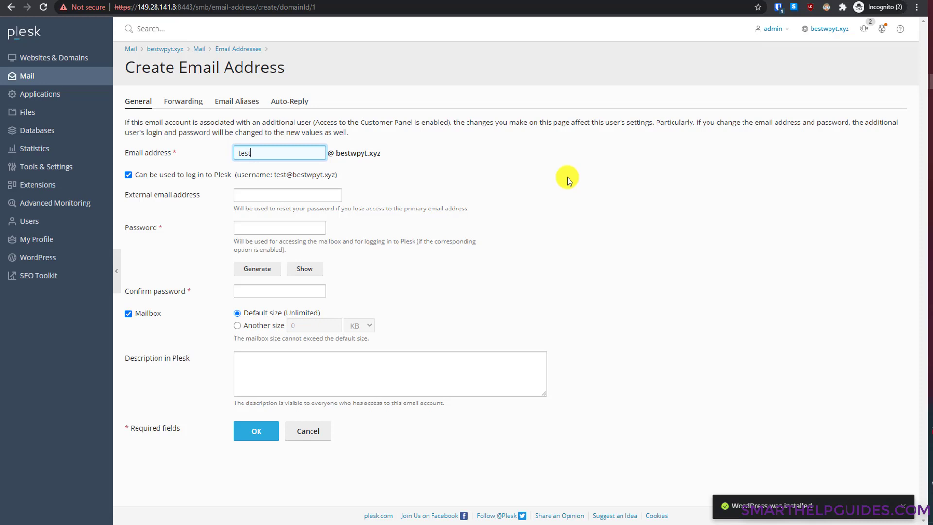
click(268, 200)
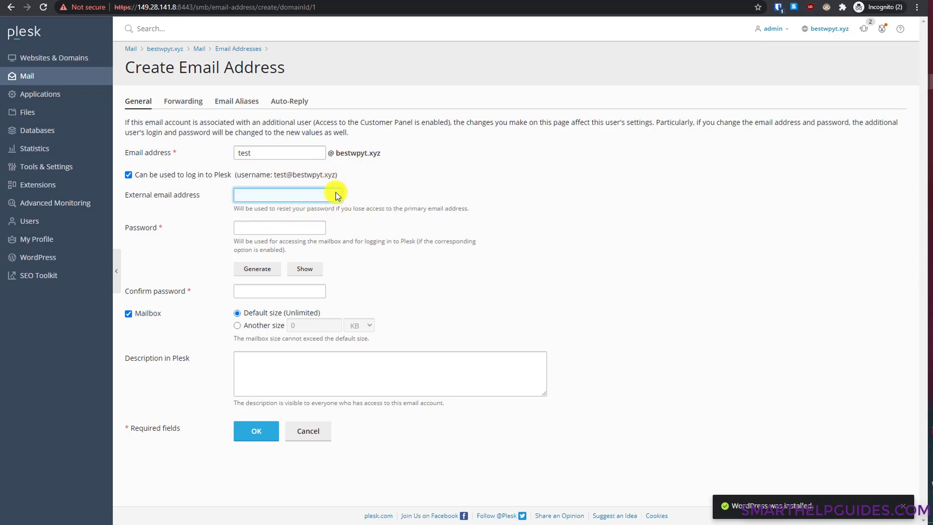
text(bestwp)
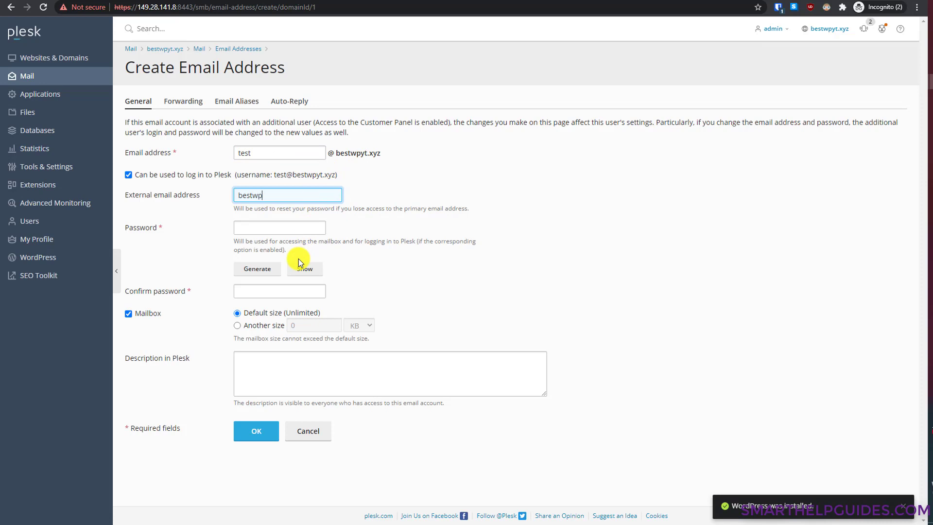
text(yt.xyz)
Step: Generate and copy a strong mailbox password, create the account, and open its webmail
key(Tab)
click(266, 267)
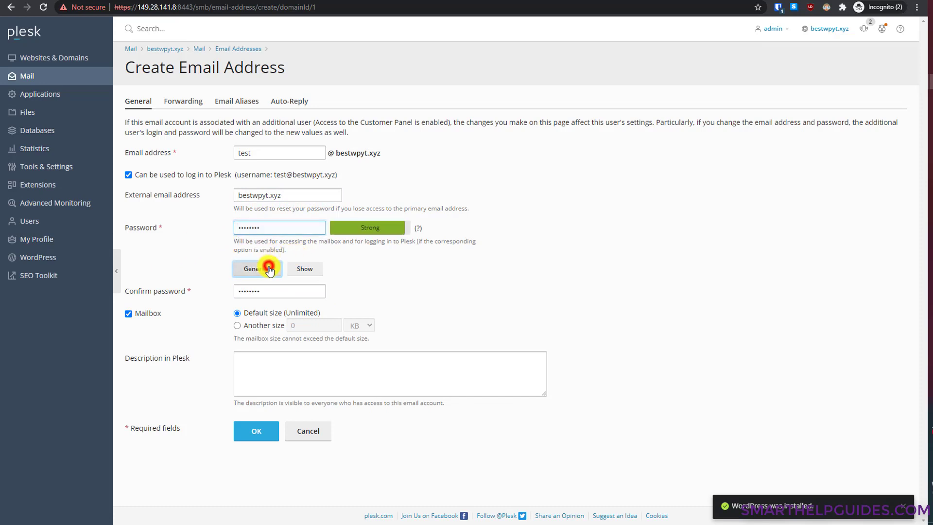
drag(296, 225, 244, 228)
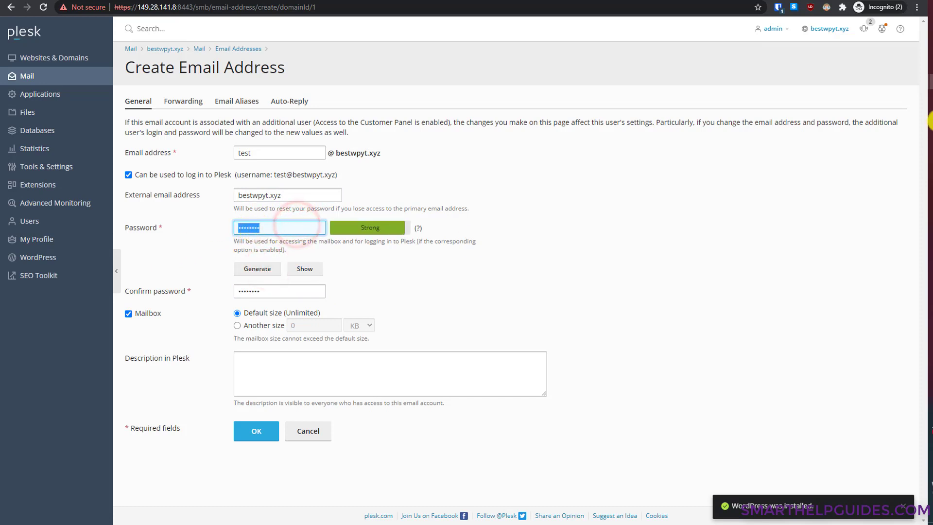
key(alt+Tab)
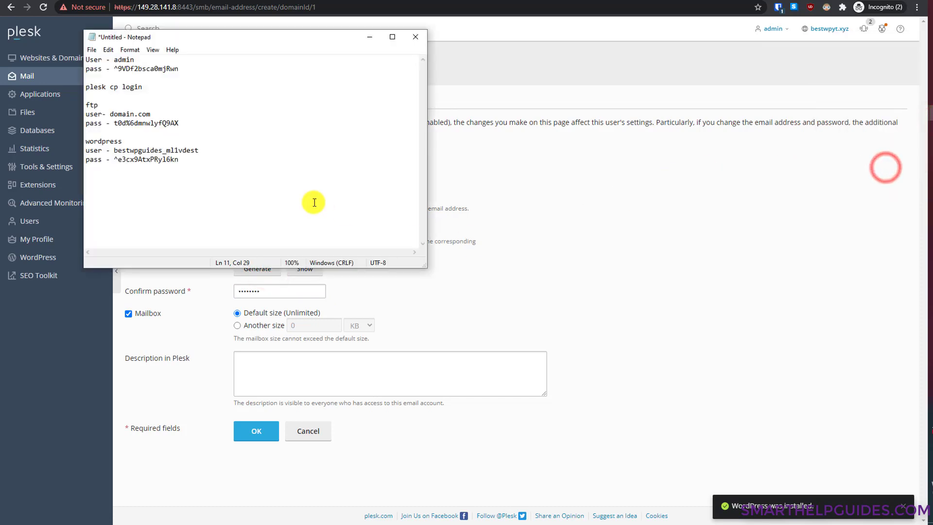
click(255, 433)
click(253, 456)
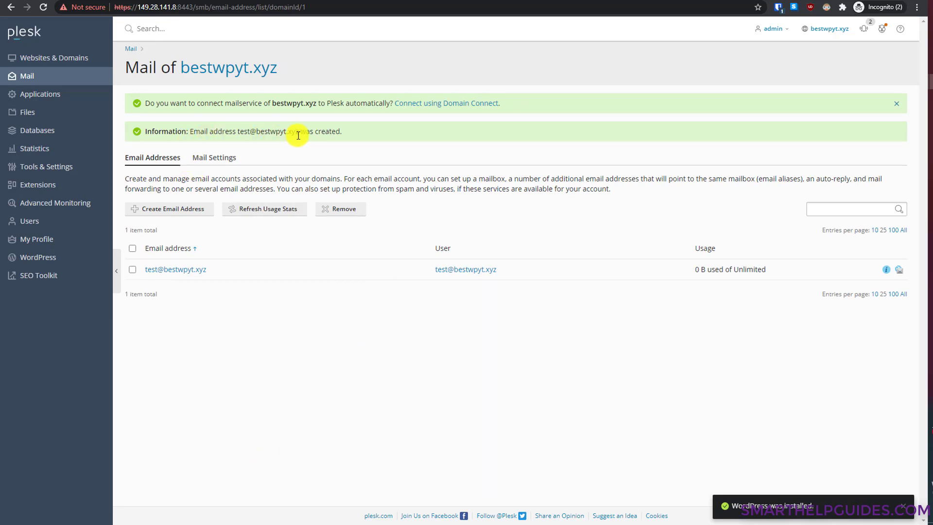
click(899, 270)
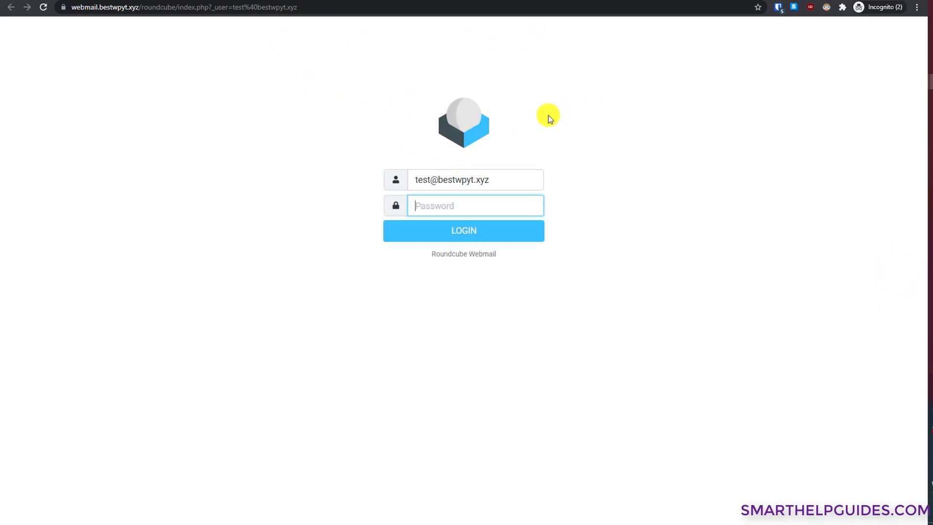
click(484, 199)
key(ctrl+v)
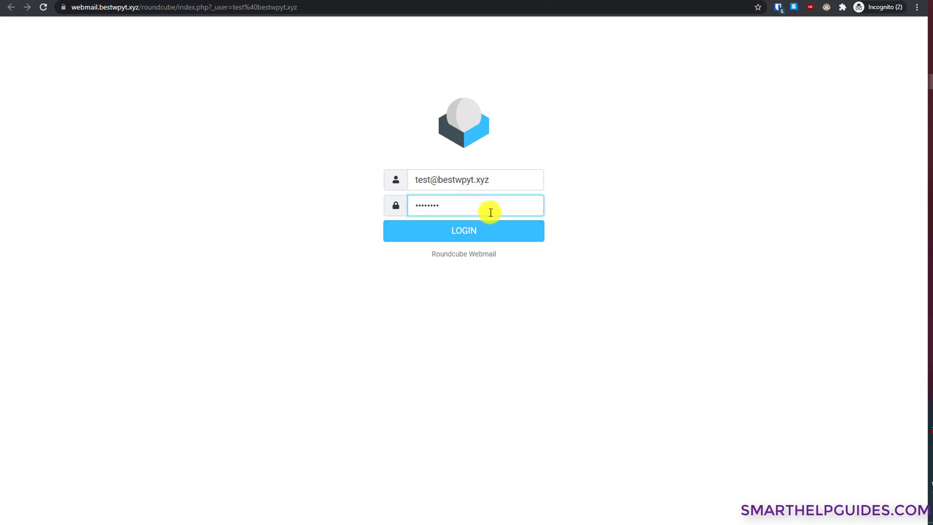
click(498, 233)
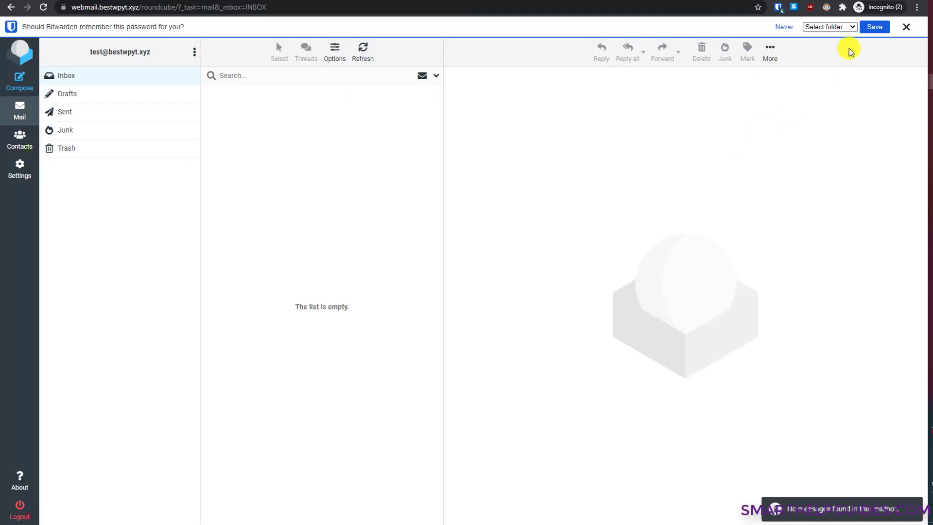
click(906, 27)
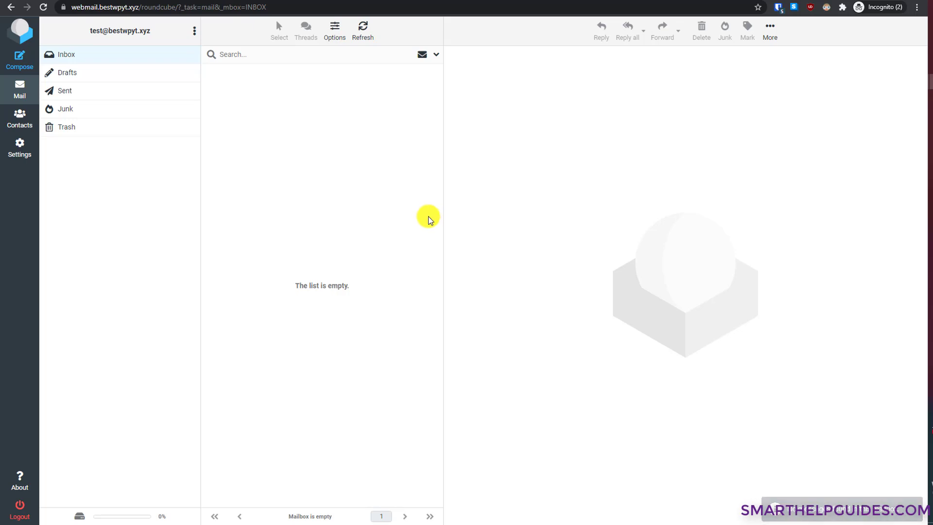
click(20, 57)
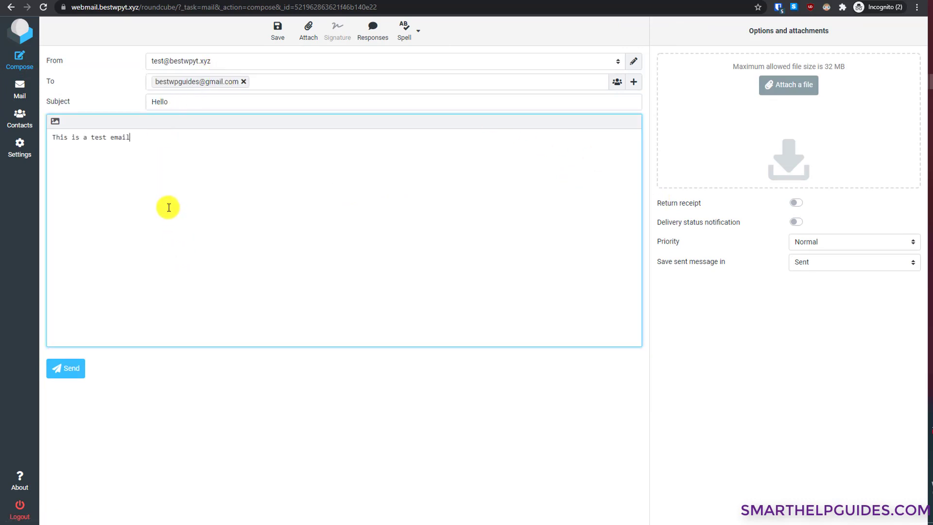
click(74, 367)
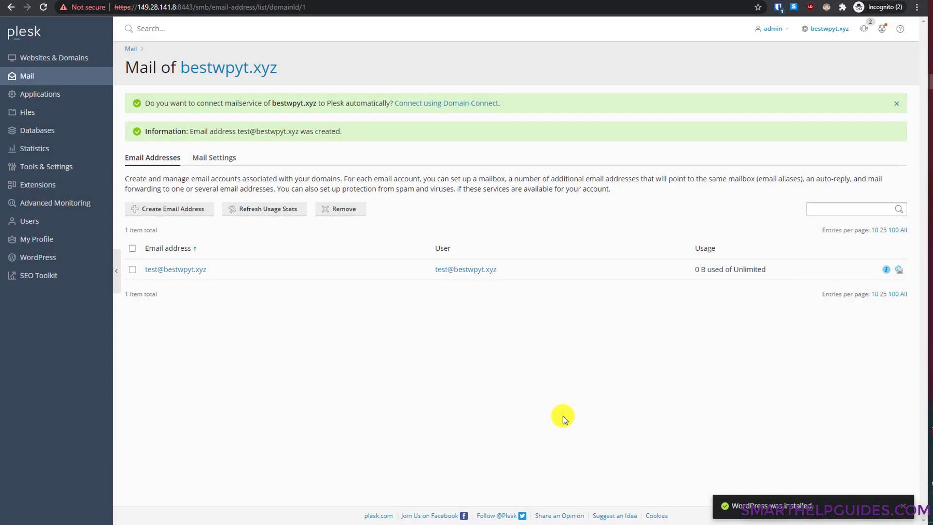
Step: Review the auto-reply and forwarding options on a new email address form
click(153, 210)
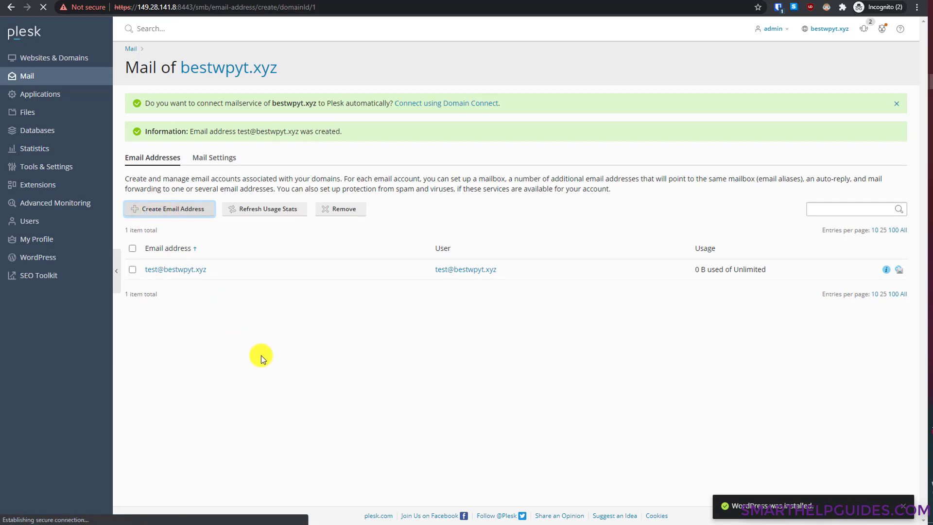
click(286, 101)
click(194, 95)
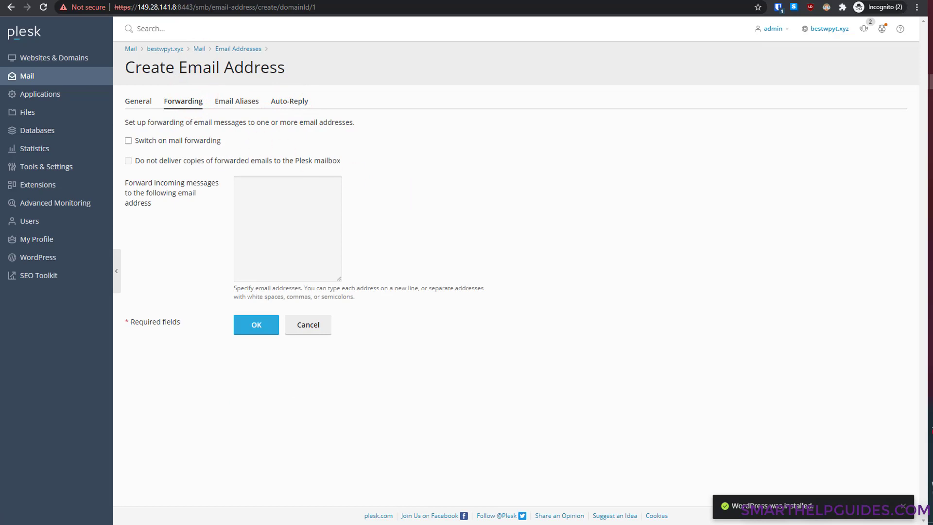
Step: Set the ModSecurity Web Application Firewall to On and check its Comodo rule set settings
click(46, 166)
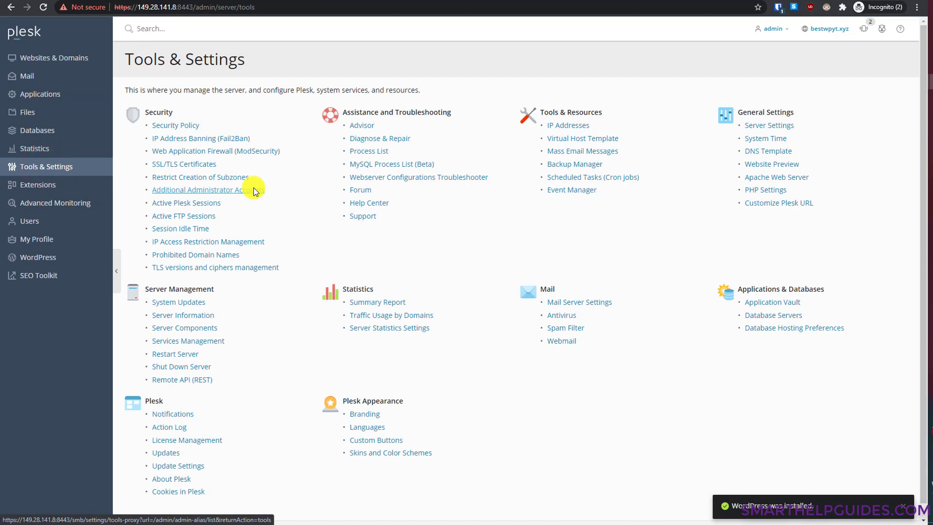
click(237, 150)
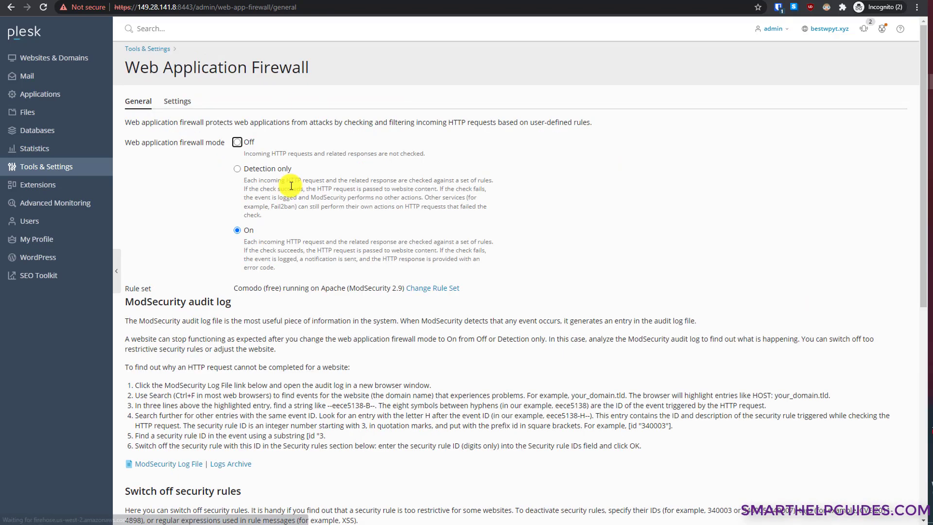
click(237, 230)
click(181, 101)
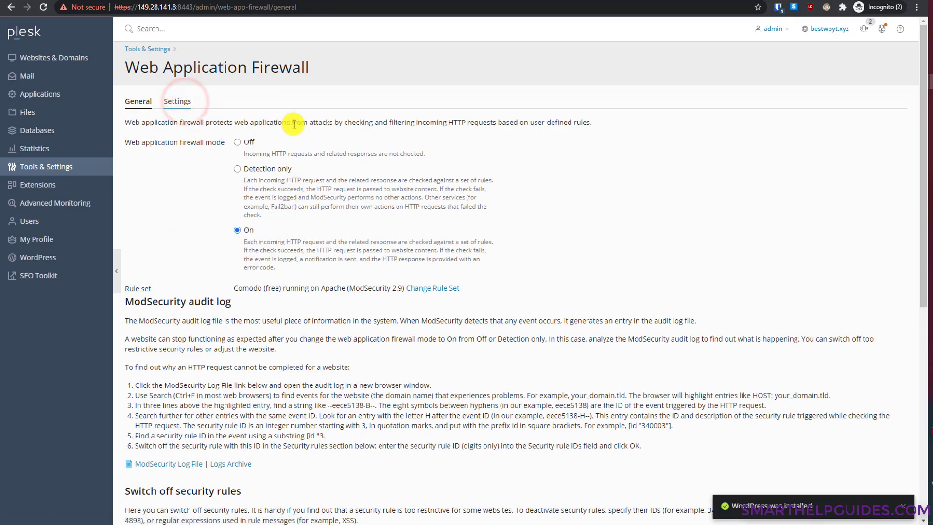
click(183, 101)
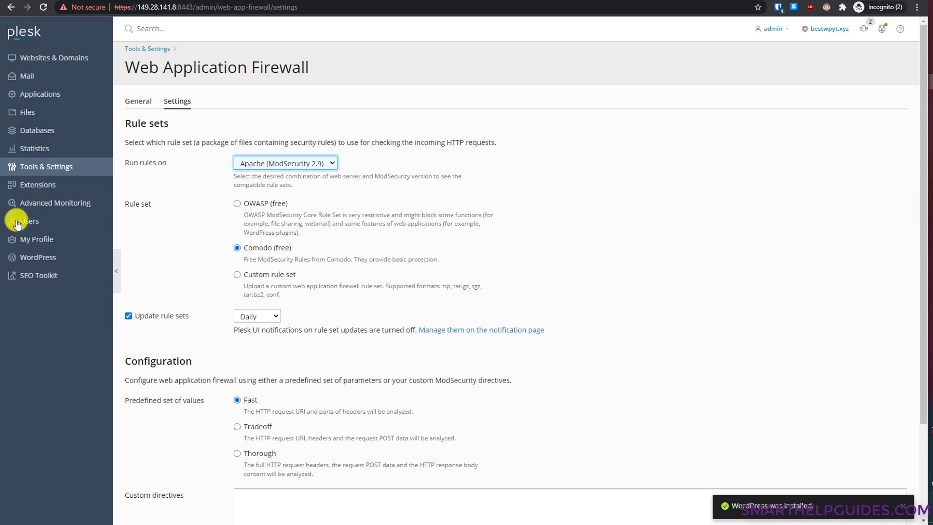
click(40, 58)
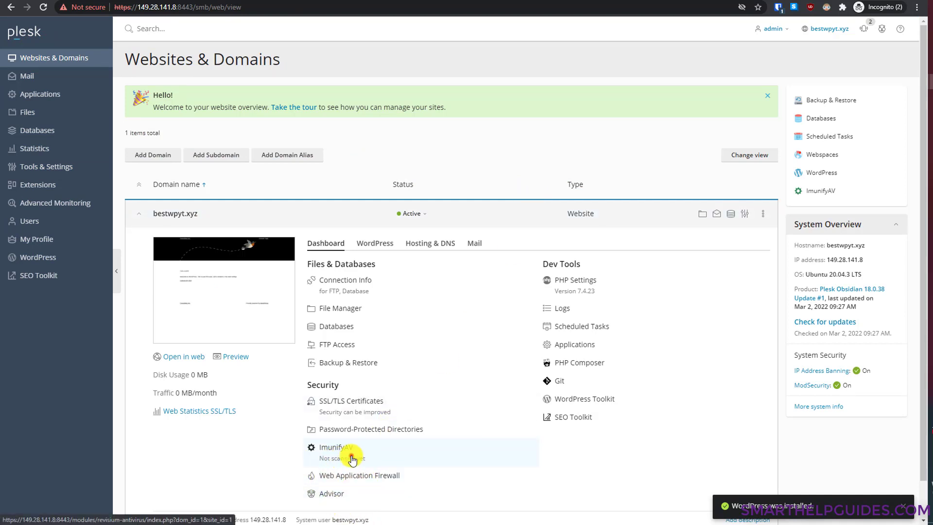
Step: Agree to the ImunifyAV licence terms and launch a malware scan of bestwpyt.xyz
click(351, 457)
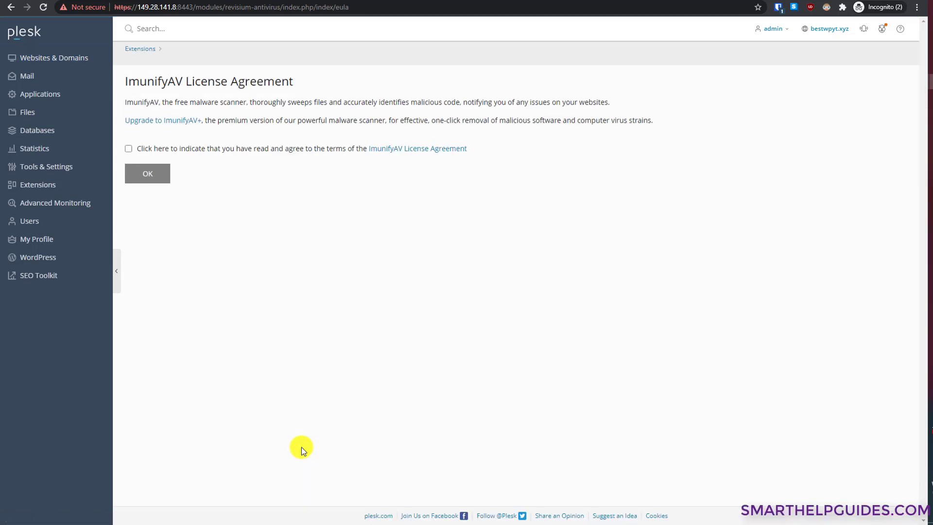
click(129, 150)
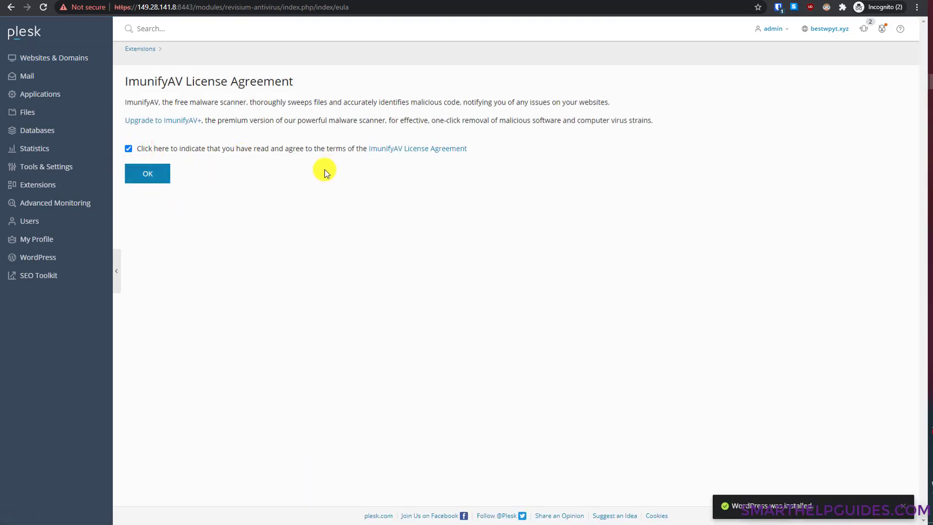
click(148, 174)
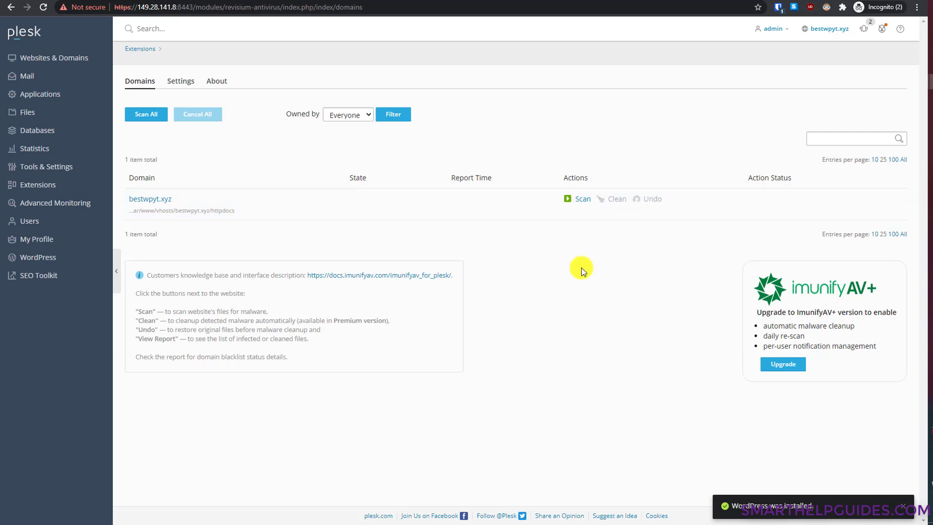
click(574, 199)
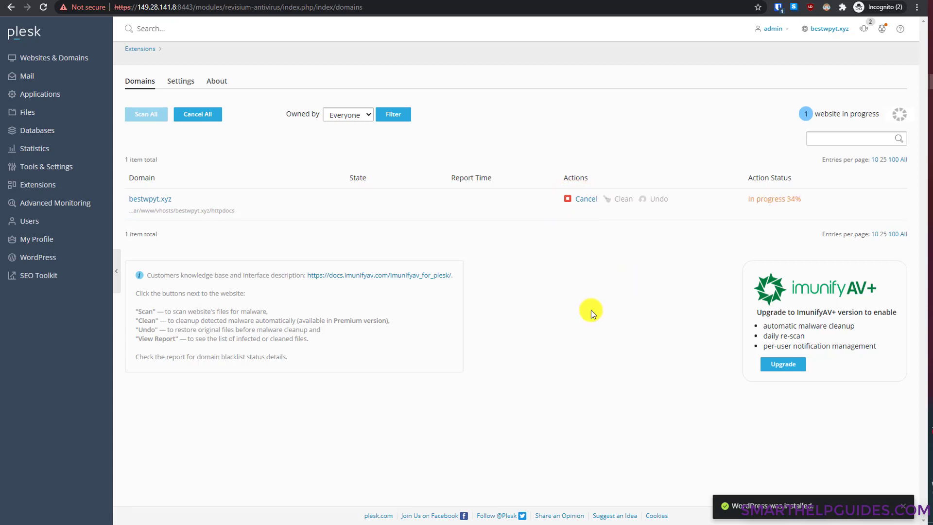
click(57, 56)
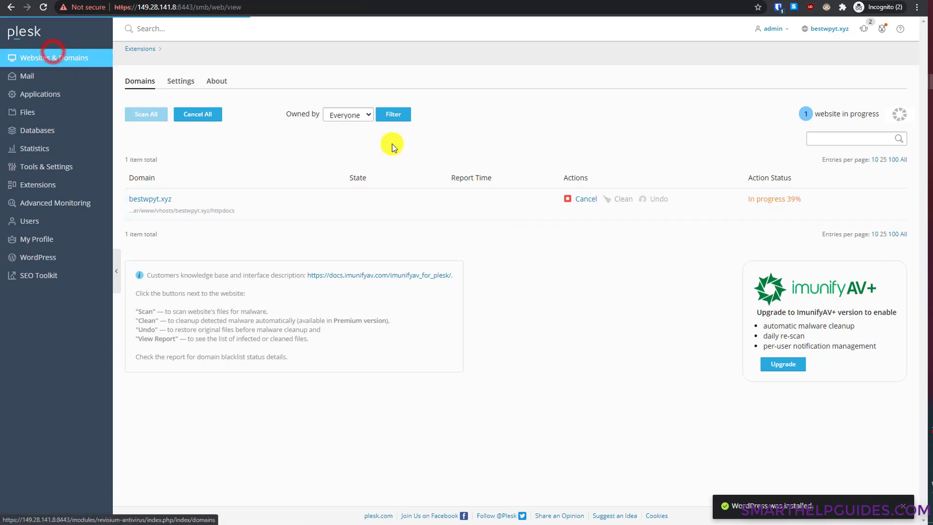